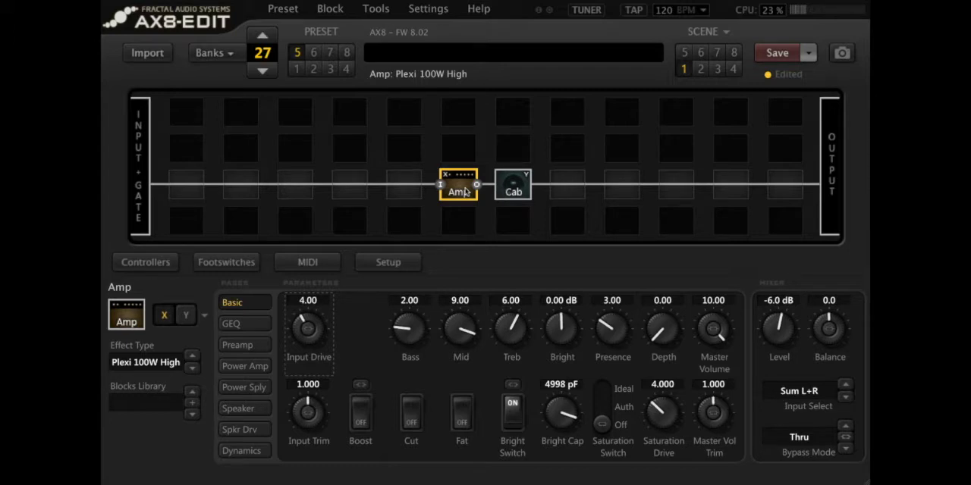
Step: Review the Cab block's parameters, return to the Amp block and open its power supply parameters
left_click(520, 189)
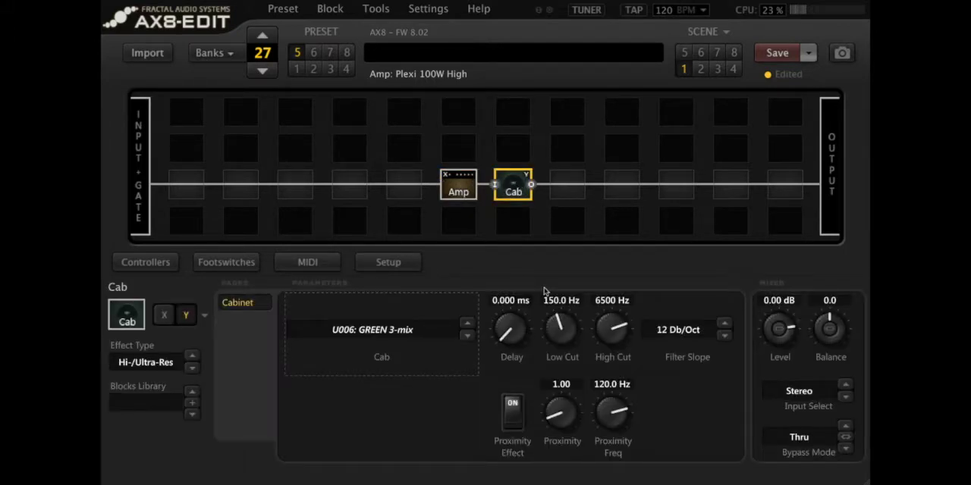
left_click(464, 187)
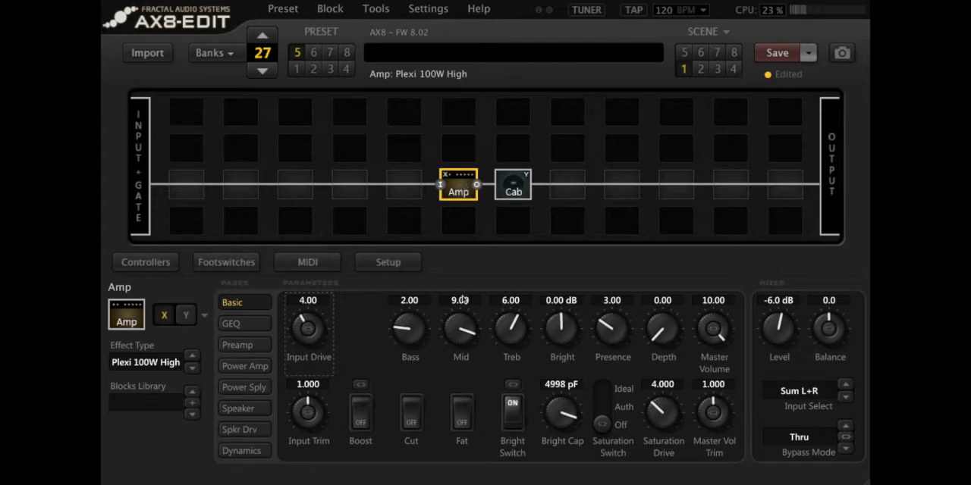
left_click(267, 388)
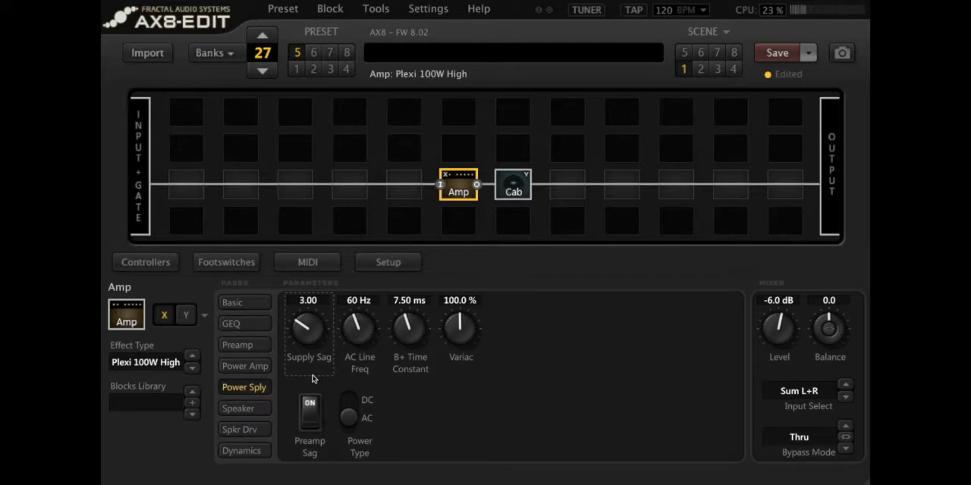
Step: Try the amp's Supply Sag at 1 and at 9
double_click(310, 301)
type("1")
key("Return")
left_click(311, 304)
type("9")
key("Return")
Step: Set the amp's Supply Sag to 4.5 and open its speaker parameters
double_click(309, 302)
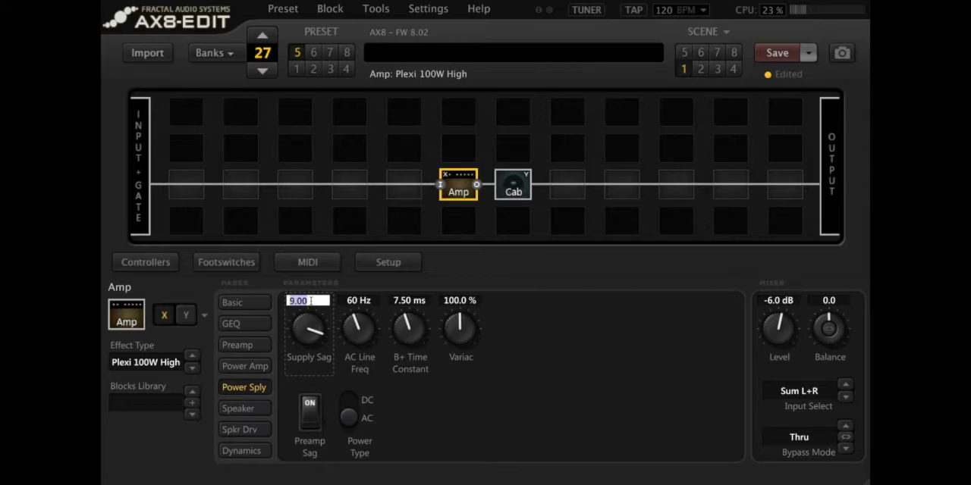
type("4.5")
key("Return")
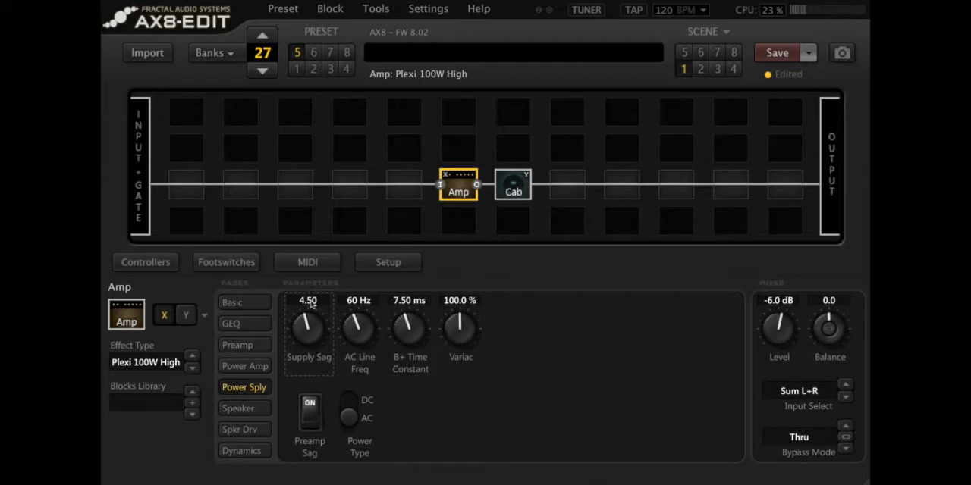
left_click(237, 408)
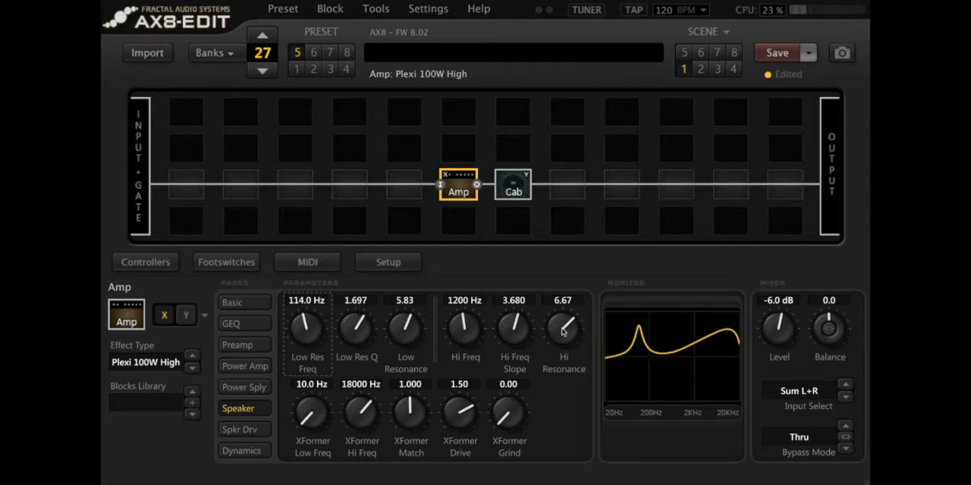
Step: Sweep the speaker's Hi Resonance down to about 3.28, up to about 7.50 and down to about 2.05
left_click(563, 331)
left_click_drag(563, 334, 557, 422)
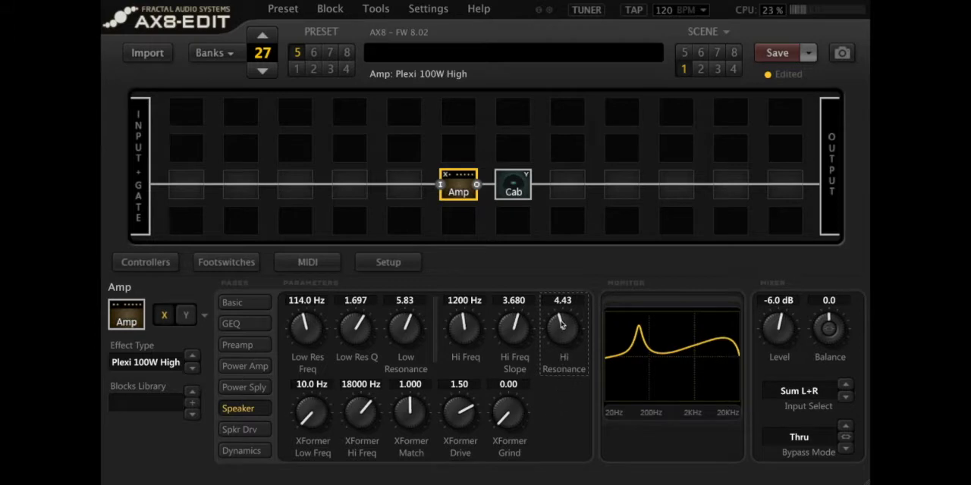
left_click_drag(563, 329, 560, 372)
scroll(559, 371, "down", 3)
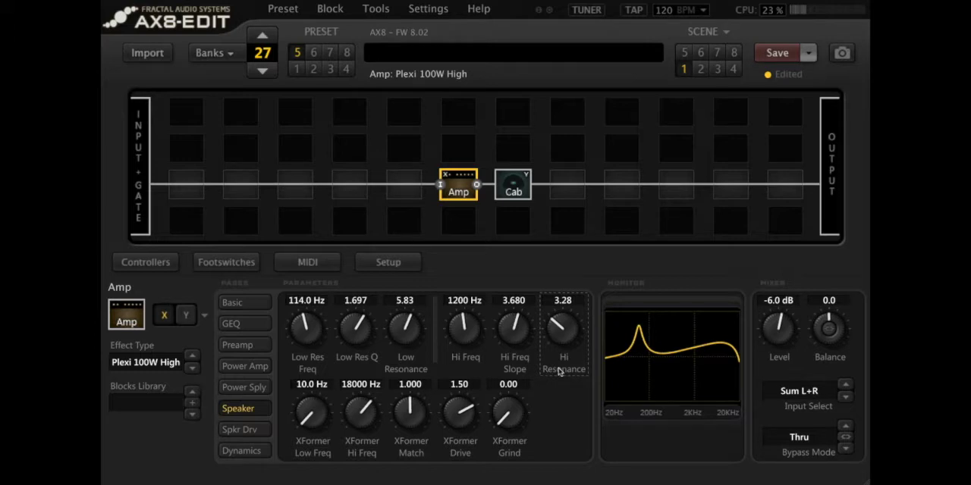
left_click_drag(563, 340, 580, 168)
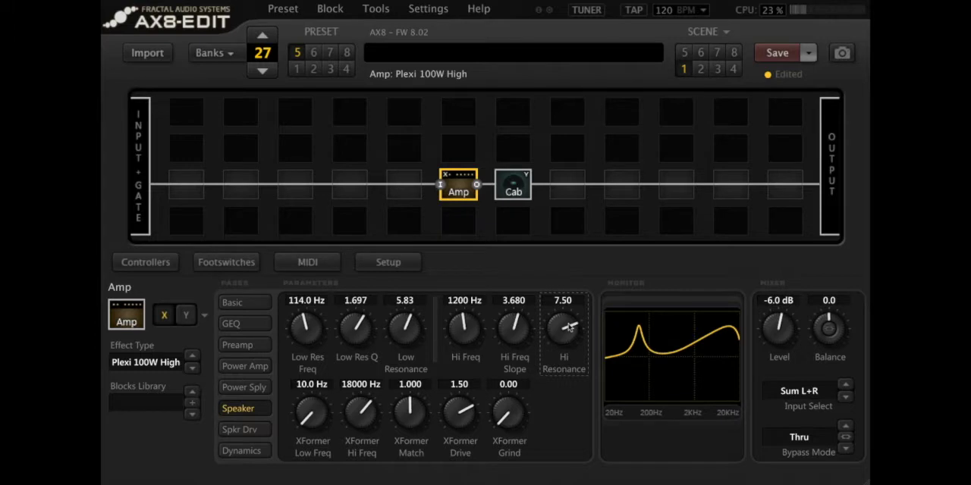
left_click_drag(558, 335, 537, 484)
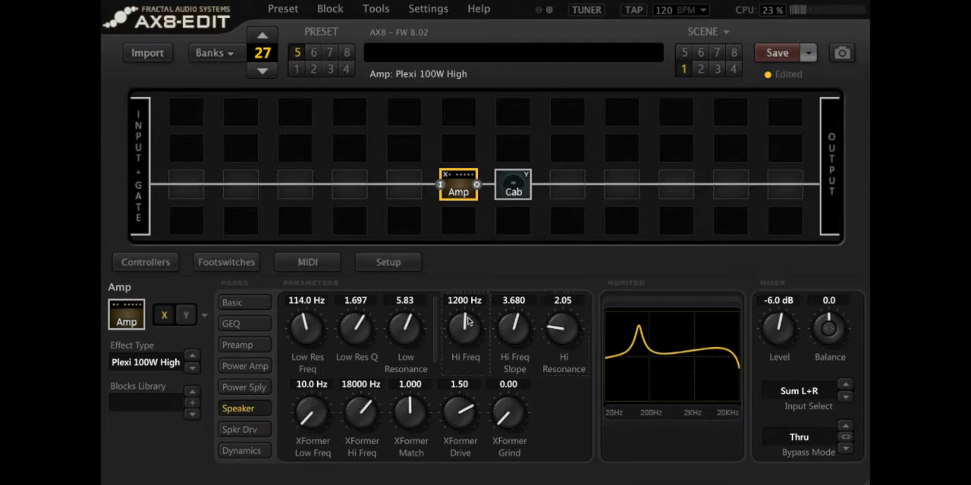
Step: Try the speaker's Hi Freq at about 2082 Hz and 817 Hz, with Hi Resonance at about 1.91
left_click_drag(468, 323, 468, 297)
mouse_move(566, 331)
left_mouse_down()
mouse_move(602, 230)
mouse_move(568, 343)
left_mouse_up()
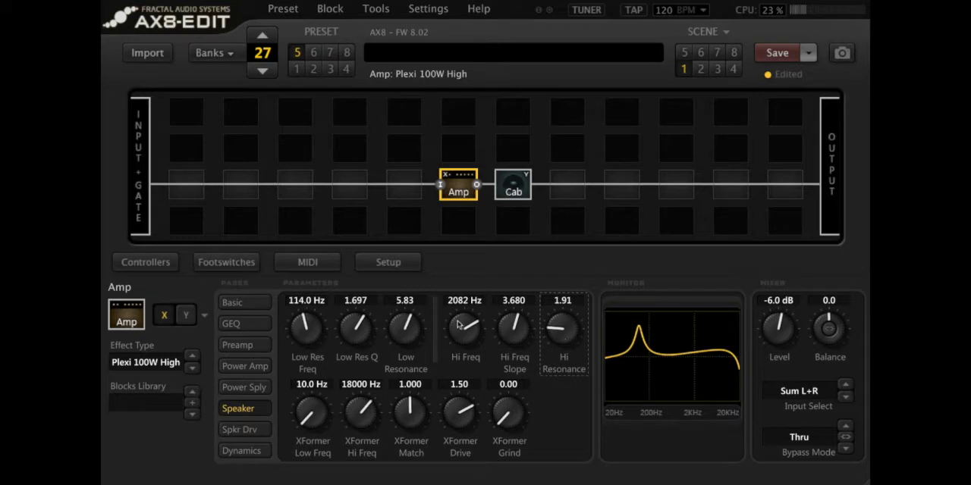
left_click_drag(459, 340, 441, 475)
Step: Raise the speaker's Hi Resonance to about 5.88 and set Hi Freq to 1200 Hz
left_click_drag(565, 342, 589, 187)
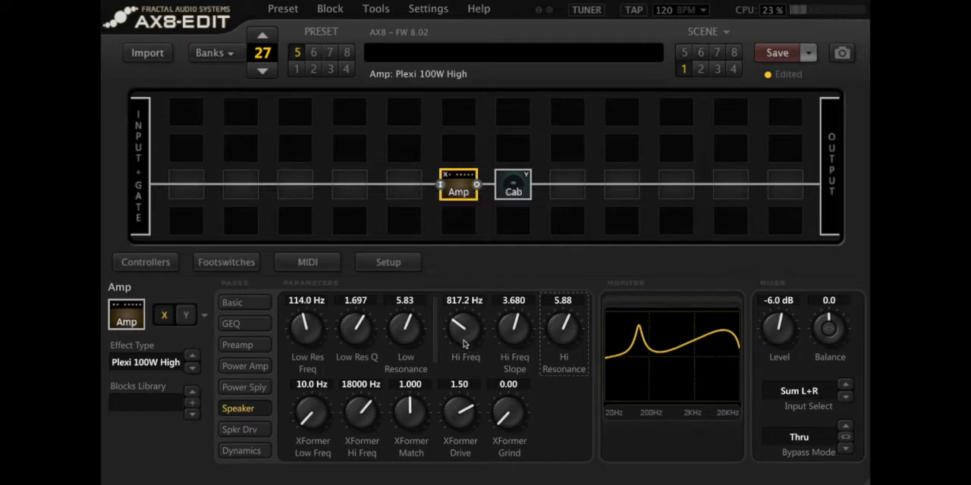
left_click_drag(466, 342, 484, 256)
left_click(463, 301)
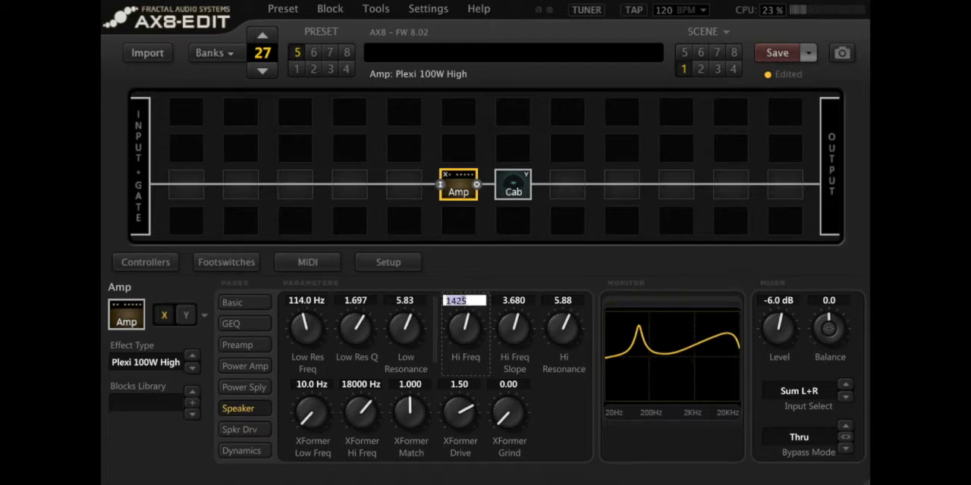
key("BackSpace")
type("1200")
key("Return")
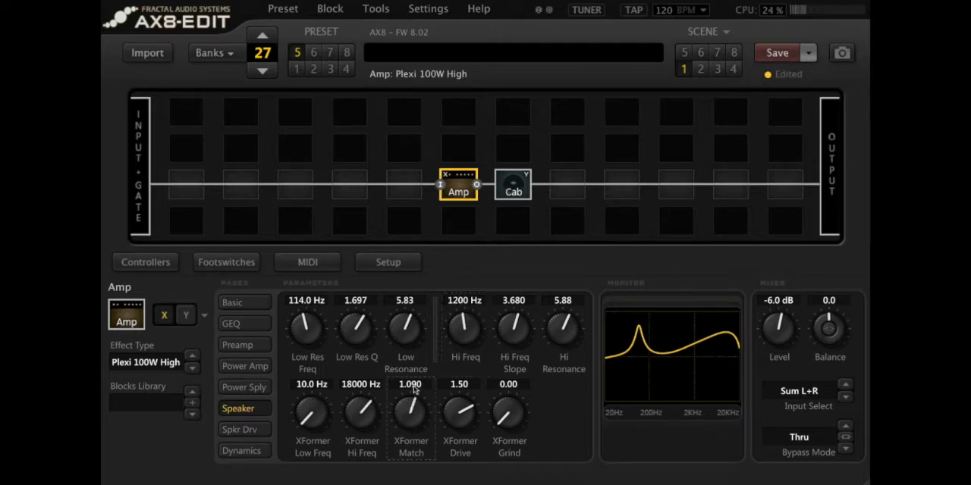
Step: Try the amp's XFormer Match at its maximum, at 1.2 and at 2
scroll(414, 389, "up", 5)
left_click_drag(405, 415, 456, 260)
double_click(416, 386)
type("1")
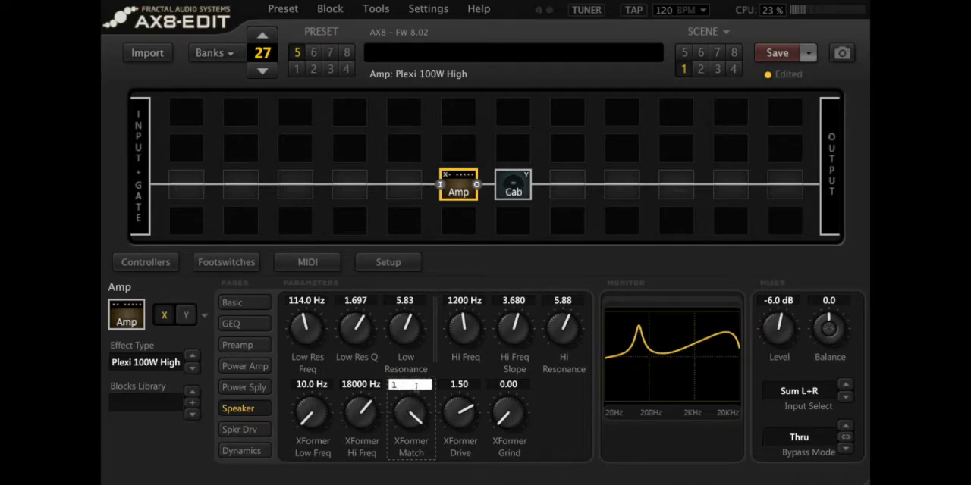
type(".2")
key("Return")
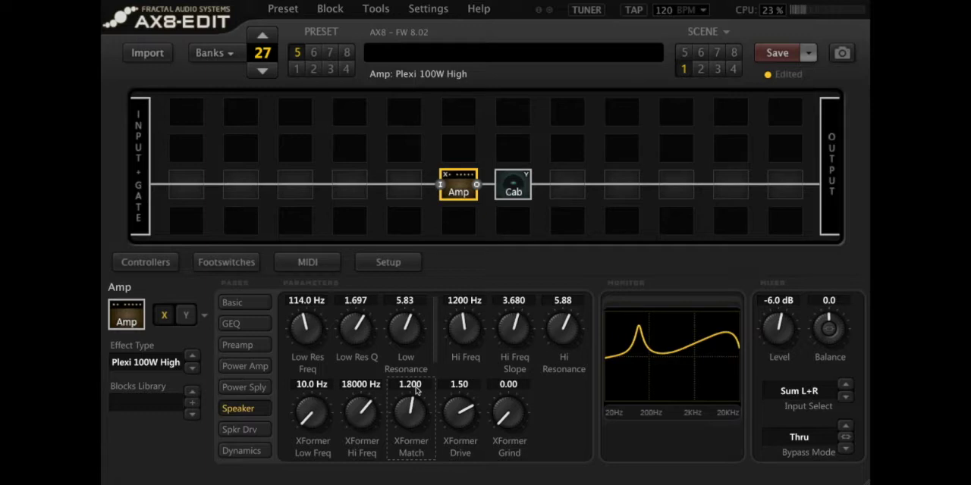
double_click(411, 384)
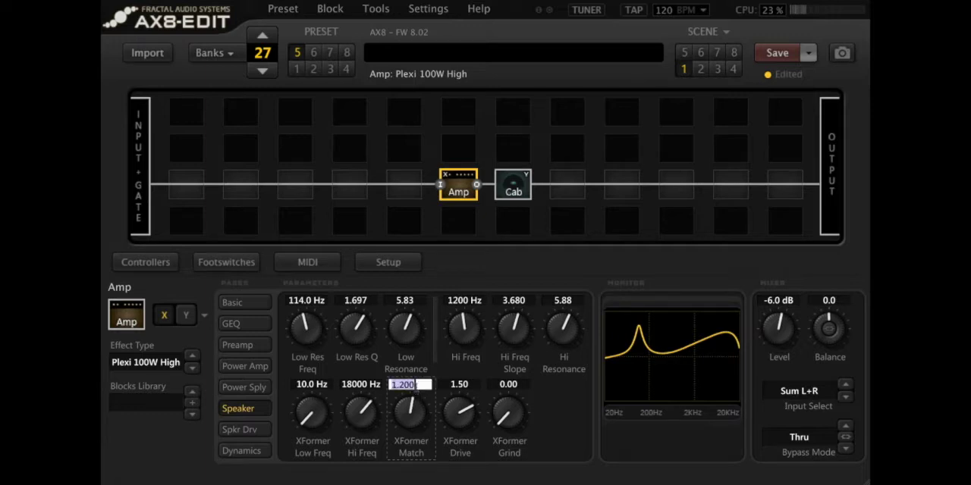
type("2")
key("Return")
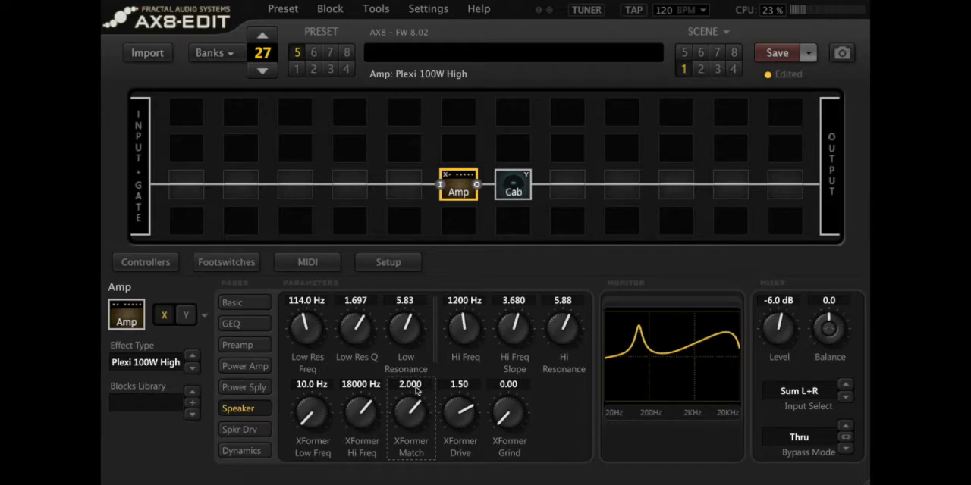
Step: Set the XFormer Match to 0.5 and open the amp's power amp parameters
double_click(416, 389)
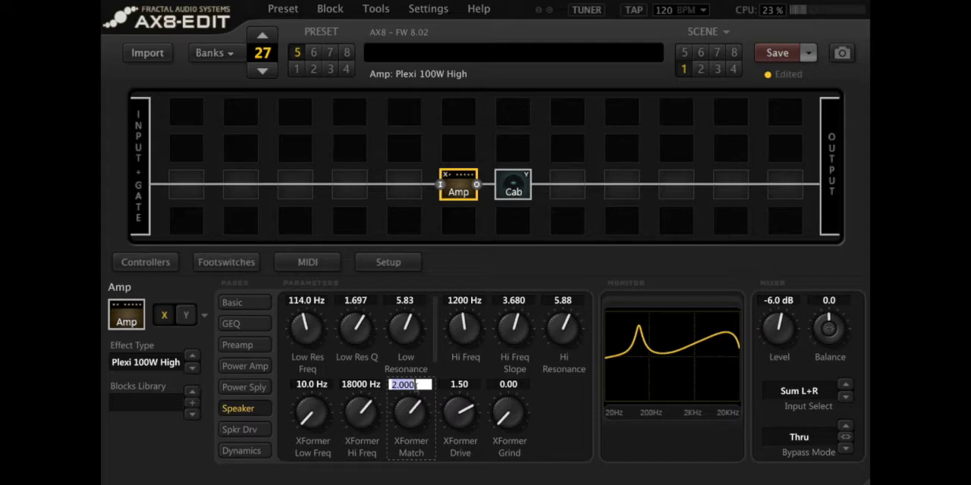
type("0.5")
key("Return")
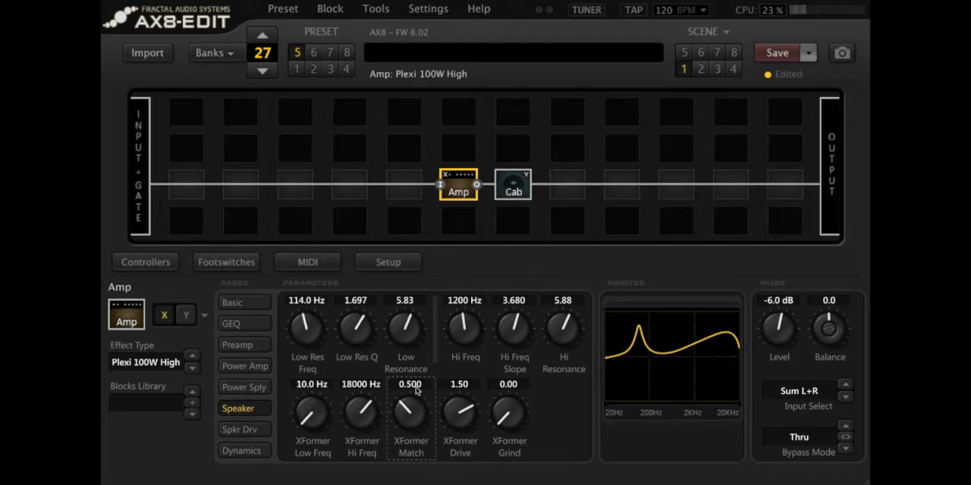
left_click(258, 371)
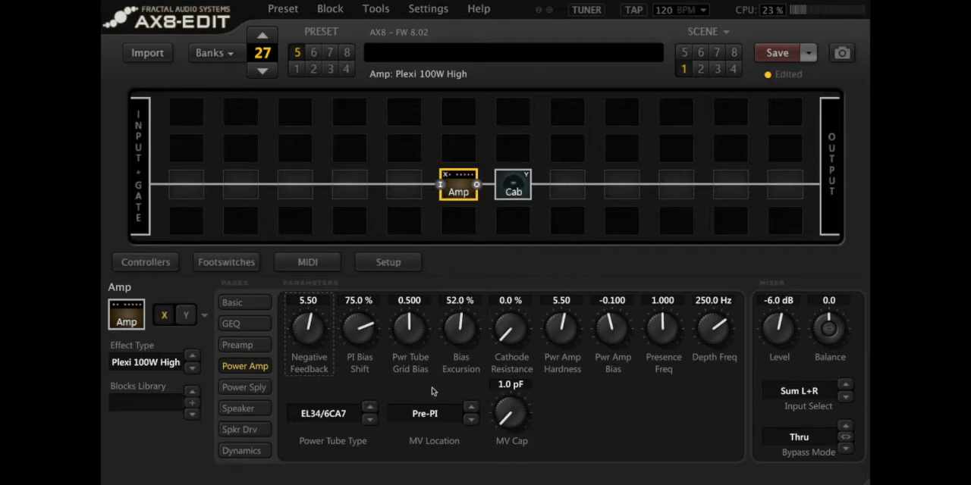
Step: Try the power amp's Negative Feedback at 0 and at 10
double_click(314, 304)
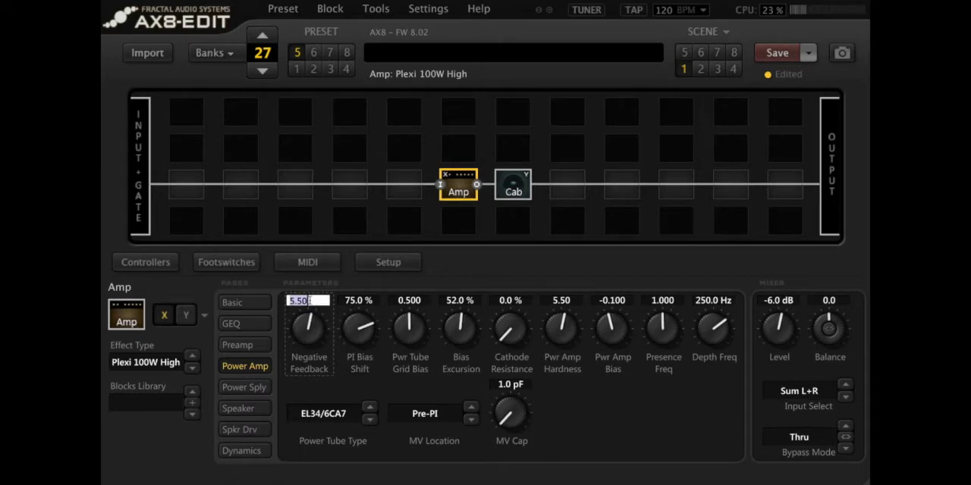
type("0")
key("Return")
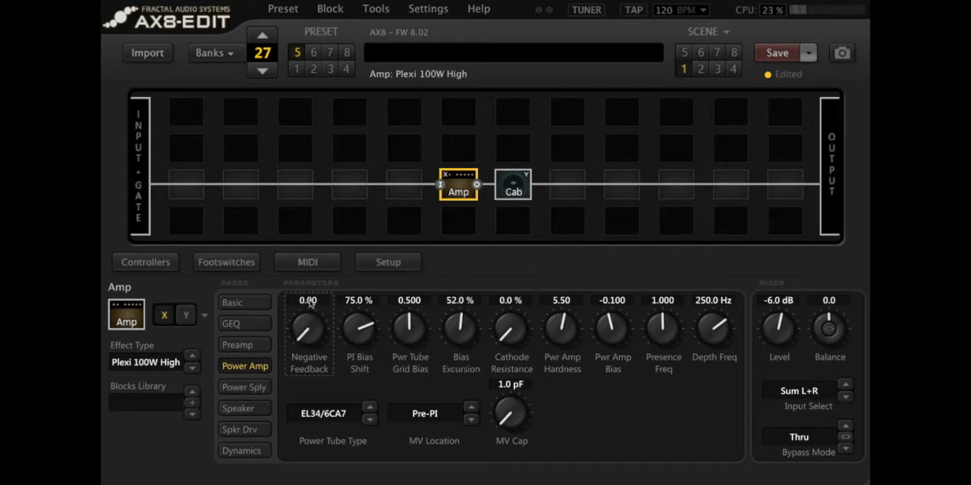
left_click(309, 301)
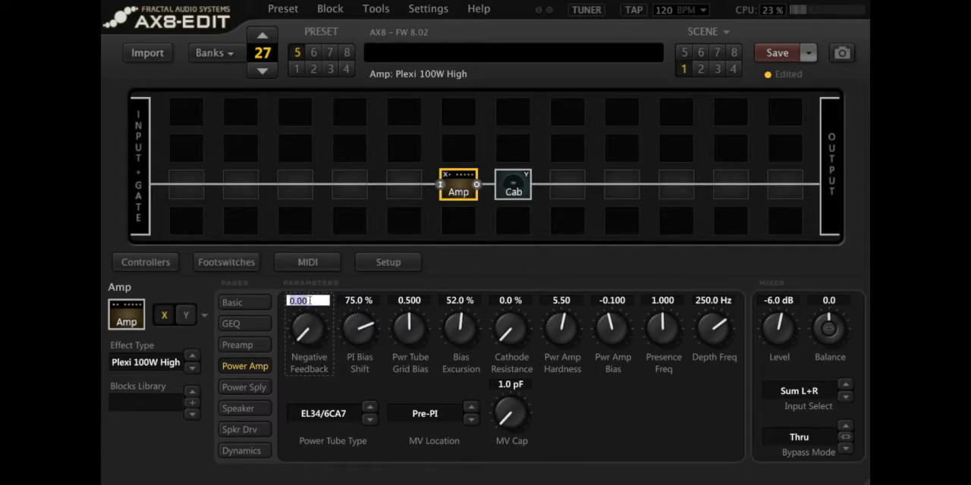
type("10")
key("Return")
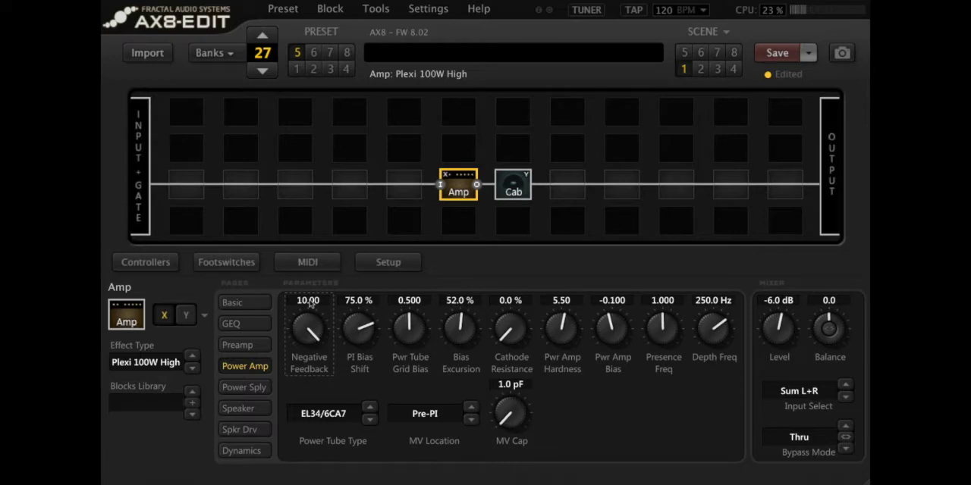
Step: Set the power amp's Negative Feedback to 5 and then raise it to 7
left_click(310, 302)
type("5")
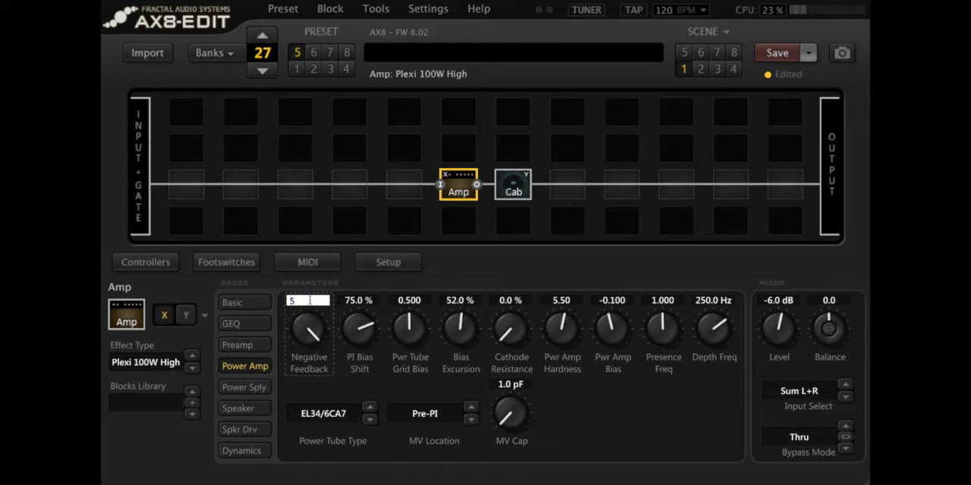
key("Return")
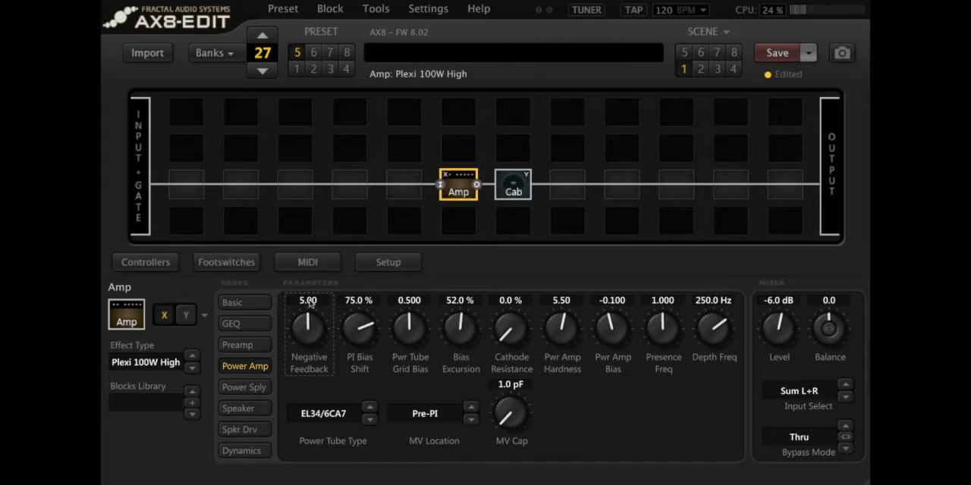
double_click(309, 302)
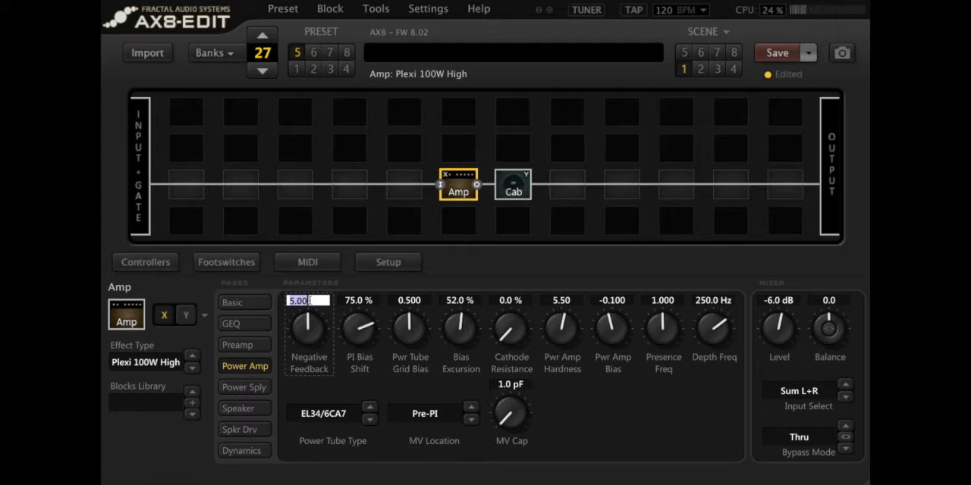
type("7")
key("Return")
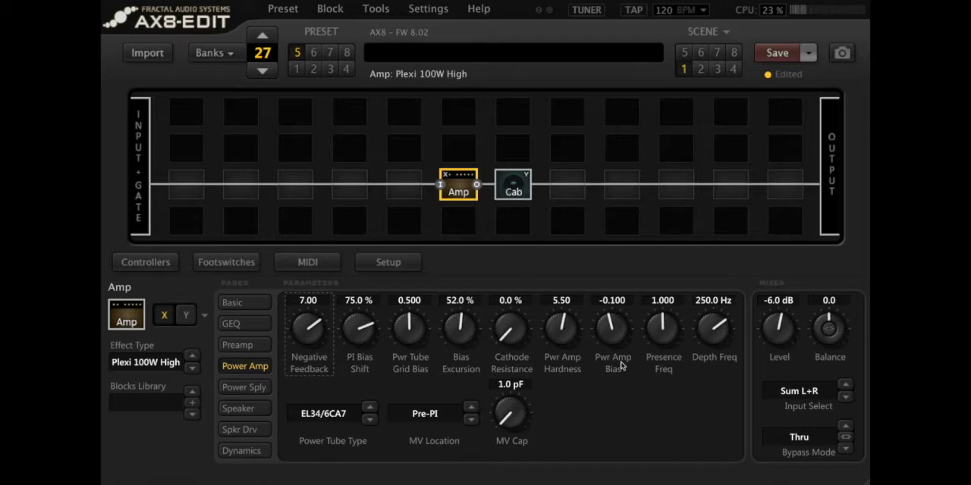
Step: Try the Pwr Amp Bias at 0.7 and at -0.7
left_click(621, 301)
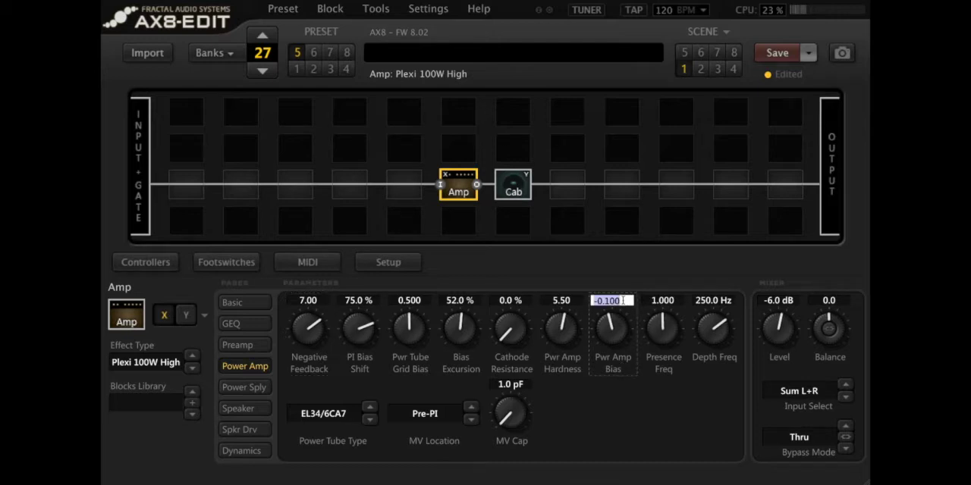
type("0.7")
key("Return")
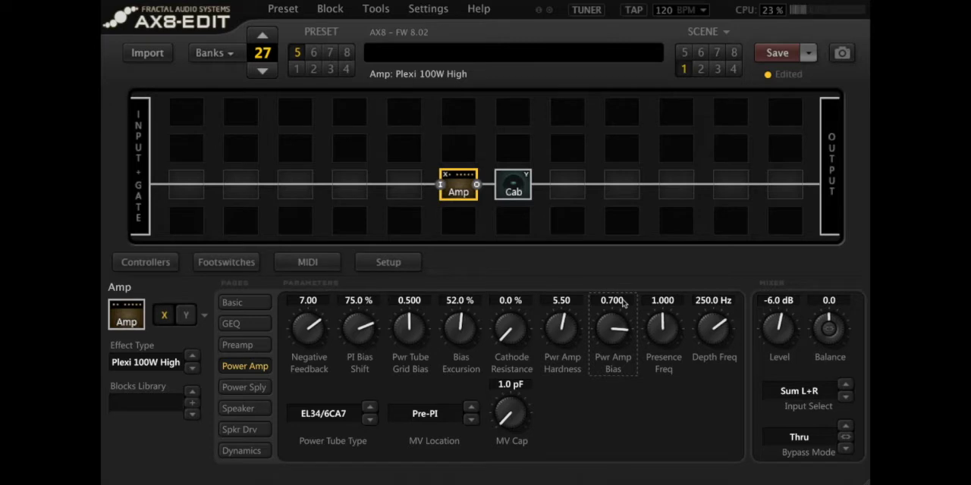
double_click(623, 304)
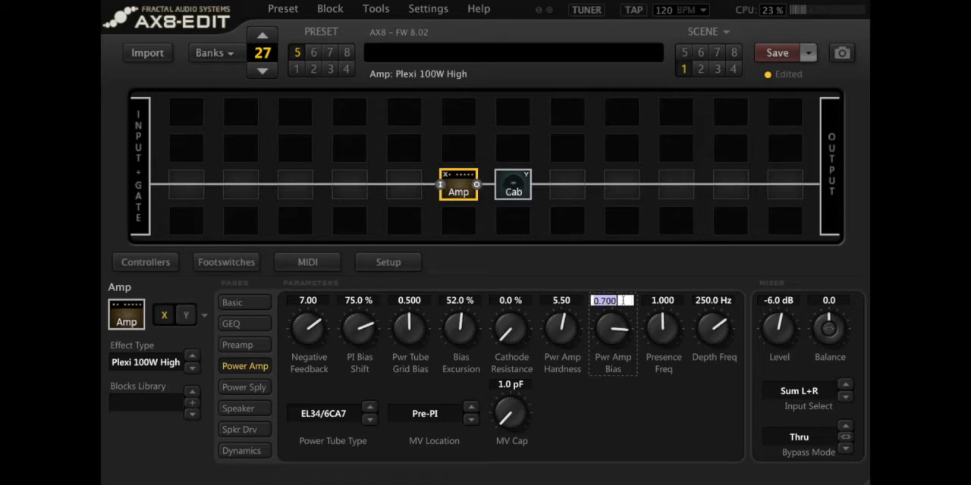
type("-0.7")
key("Return")
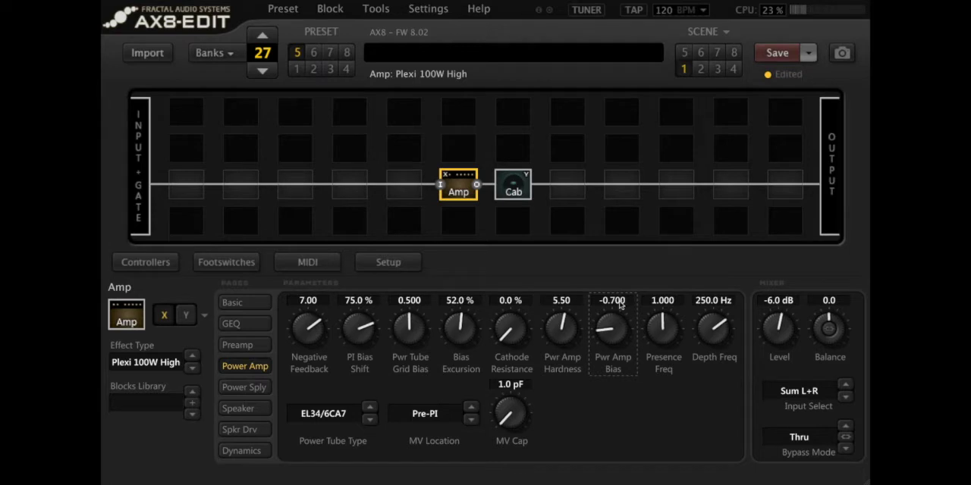
left_click_drag(622, 303, 636, 135)
Step: Change the Amp block's effect type to Brit 800 and open its basic parameters
left_click(164, 363)
left_click(321, 270)
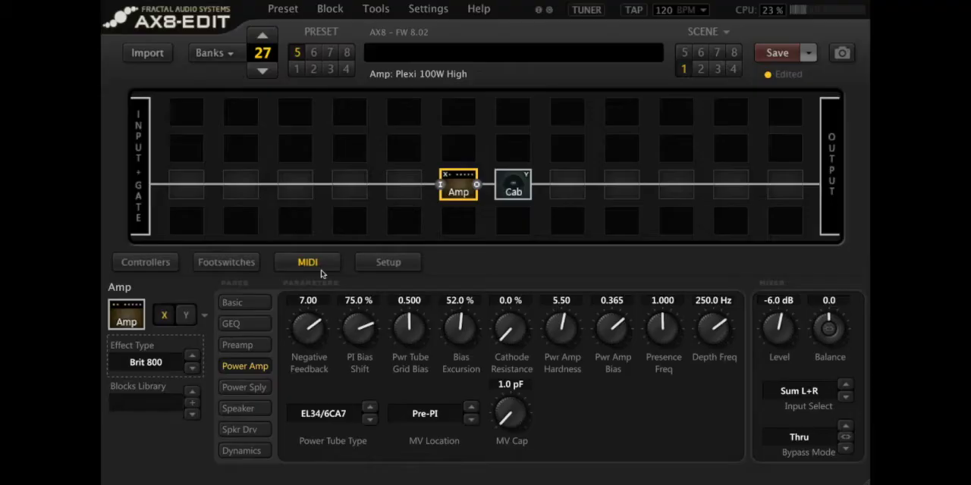
left_click(232, 303)
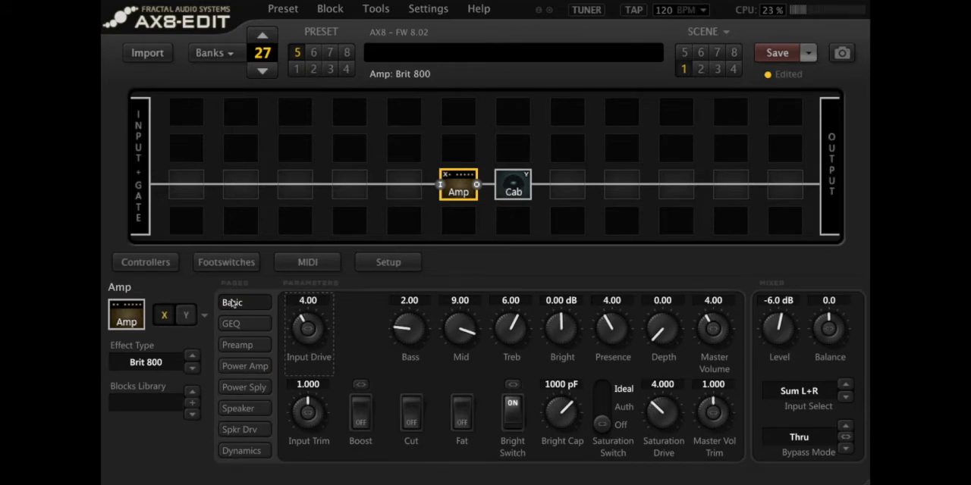
Step: Set the Brit 800's Bass to 5 and its Master Volume to 7
double_click(410, 300)
type("5")
key("Return")
double_click(719, 301)
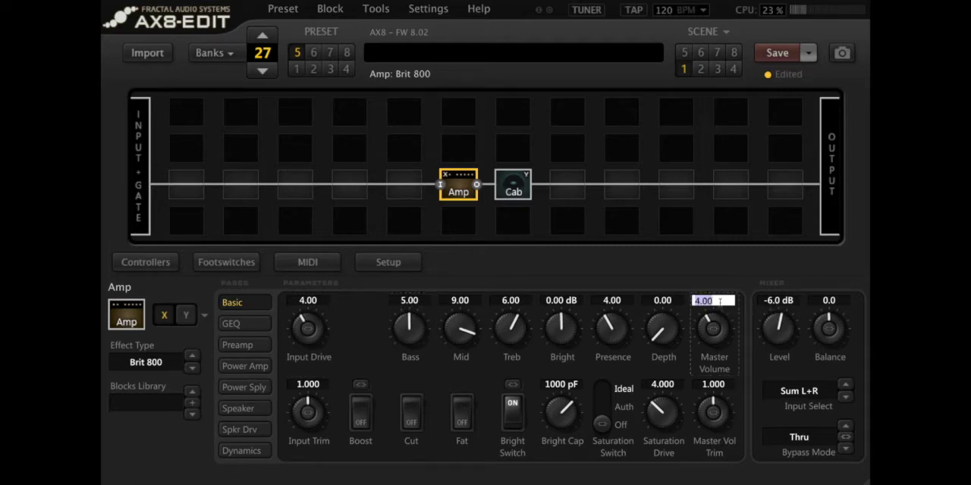
type("7")
key("Return")
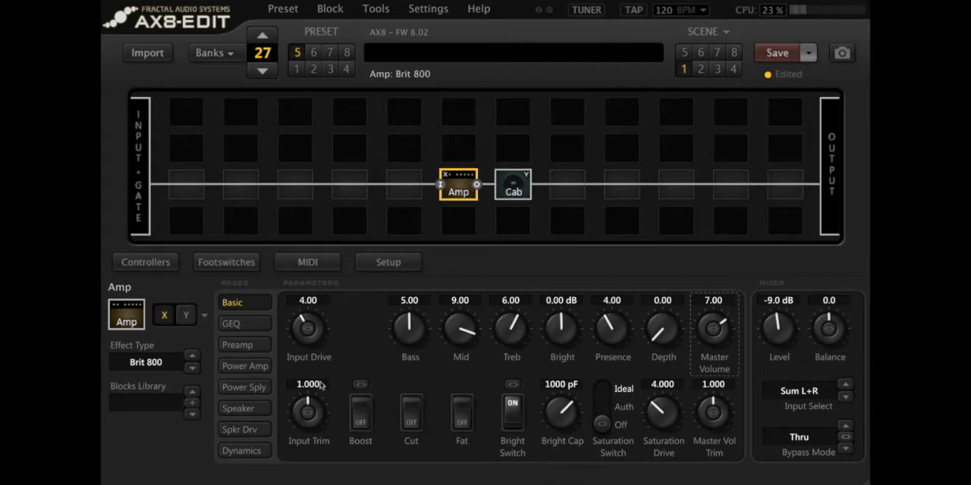
Step: Set the power amp's MV Location to Post-PI and raise the basic Master Volume to 9
left_click(254, 369)
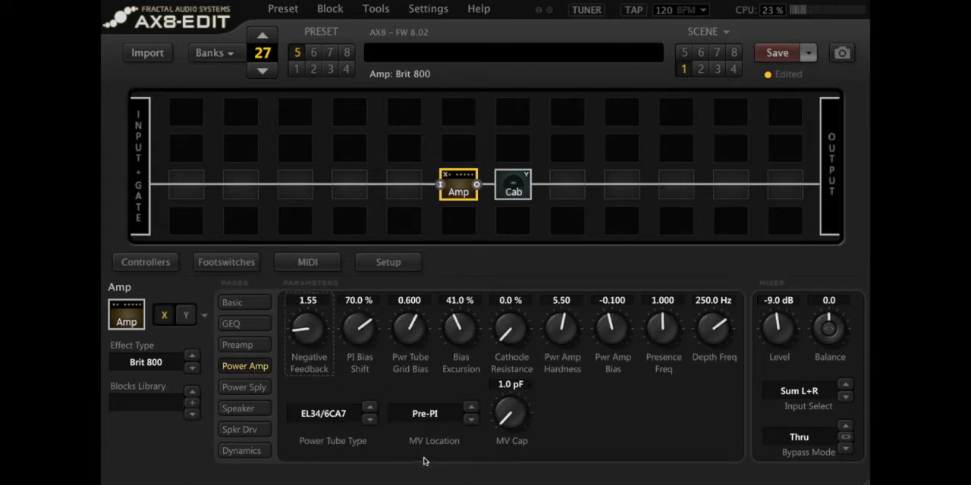
left_click(473, 409)
left_click(248, 309)
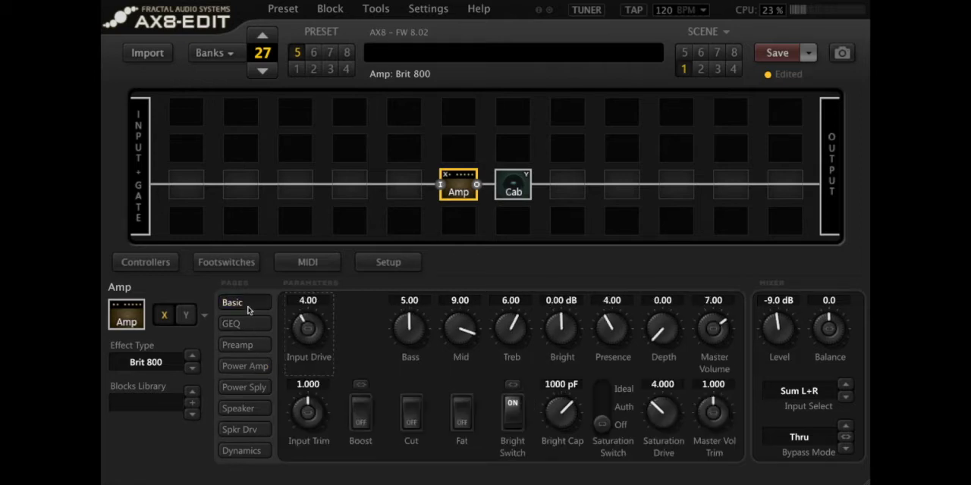
left_click(714, 303)
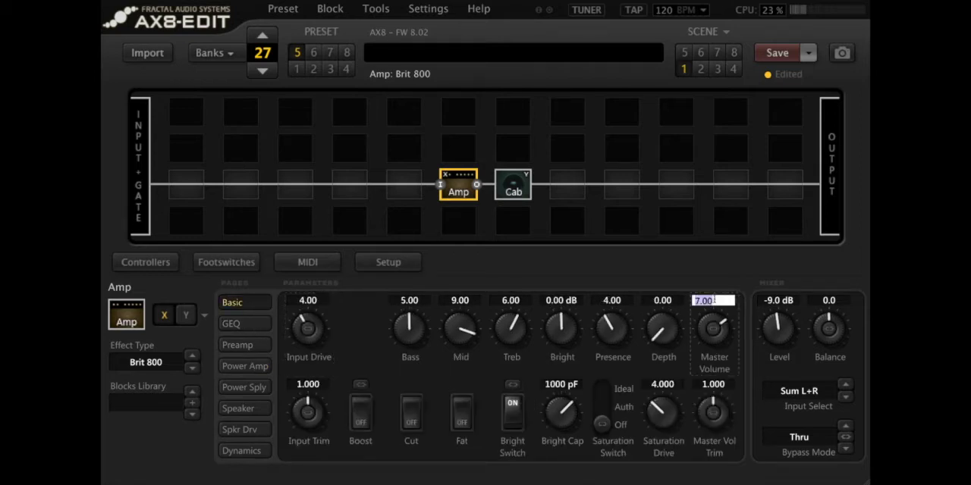
type("9")
key("Return")
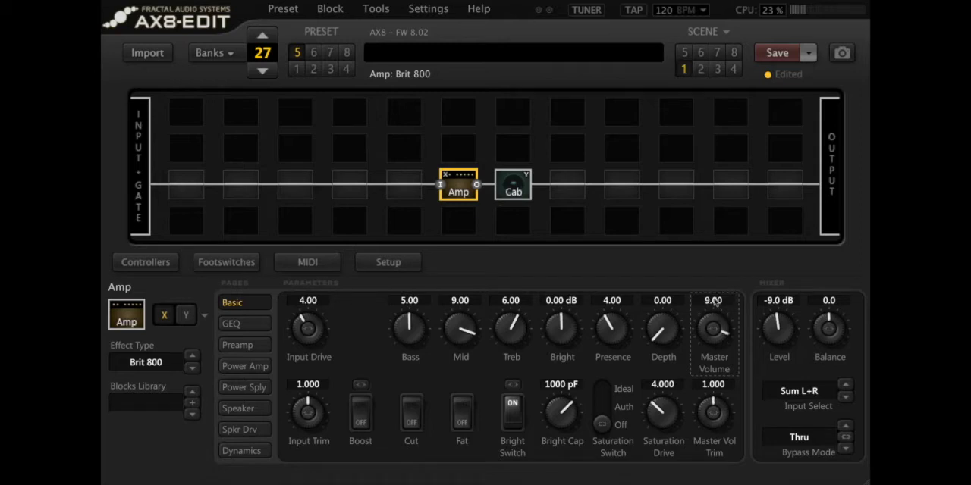
Step: Try the Master Volume at 4 and then set it to 7
left_click(714, 302)
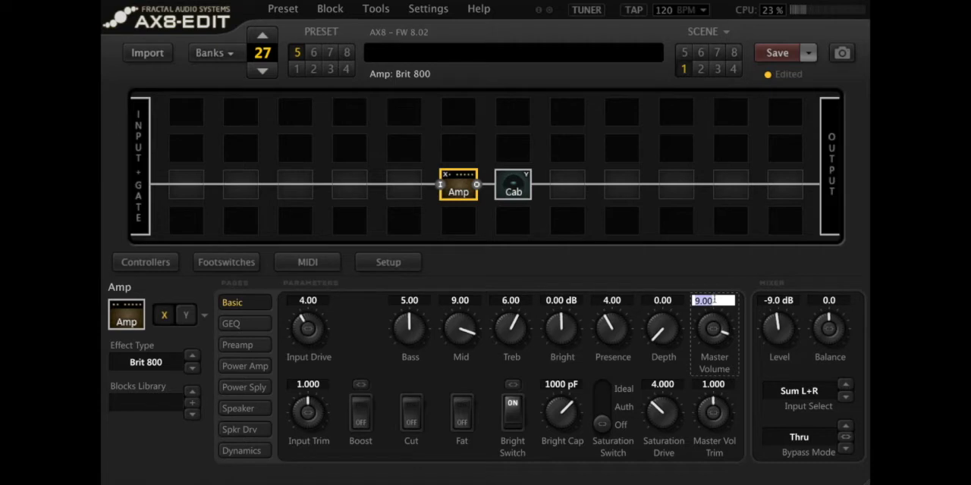
type("4")
key("Return")
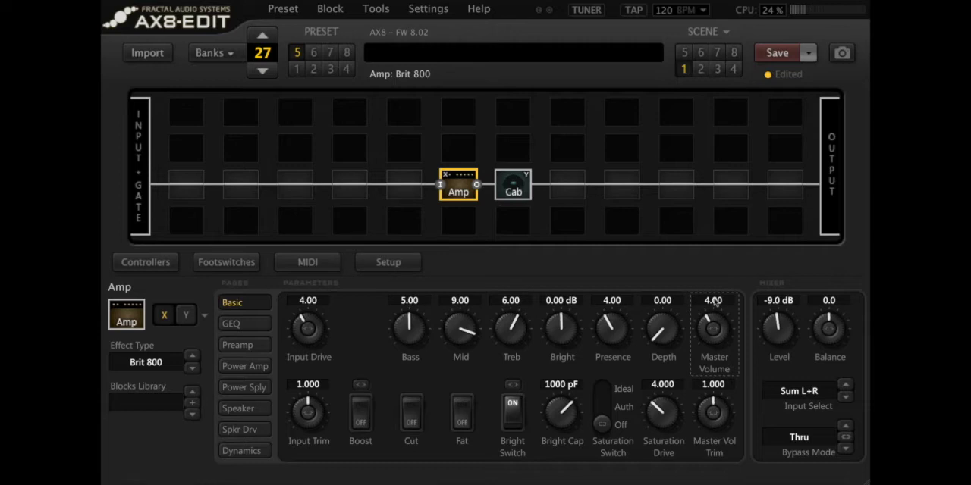
double_click(714, 302)
type("7")
key("Return")
Step: Compare the power amp's MV Location at Pre-Triode, Pre-PI and Post-PI, finishing on Post-PI
left_click(250, 367)
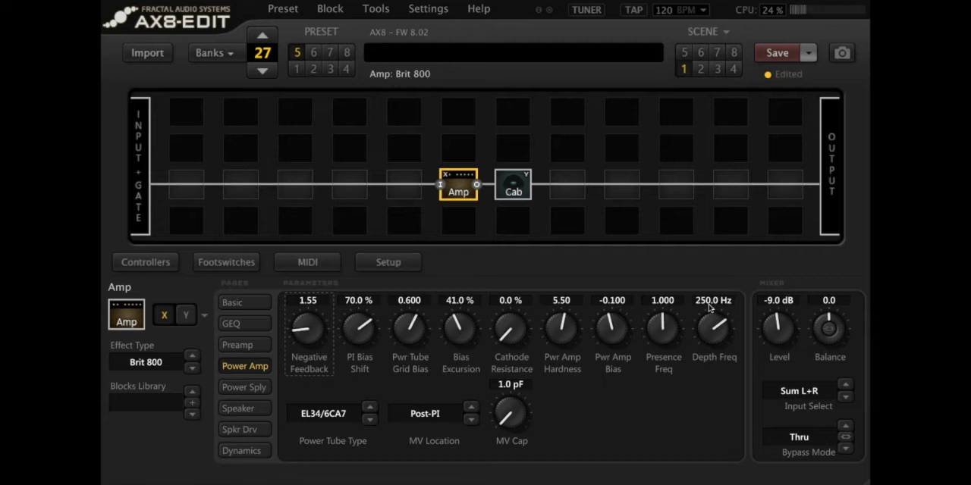
left_click(471, 420)
left_click(471, 420)
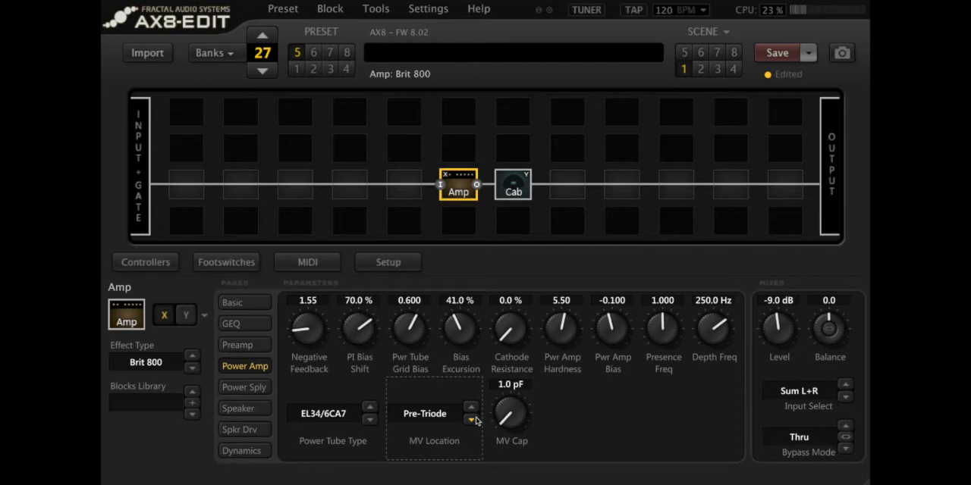
left_click(471, 408)
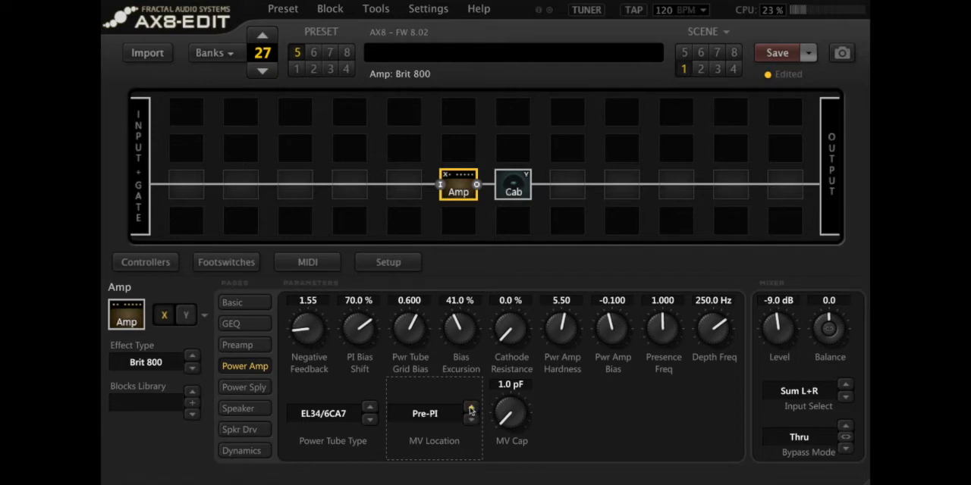
left_click(470, 408)
left_click(474, 420)
left_click(471, 420)
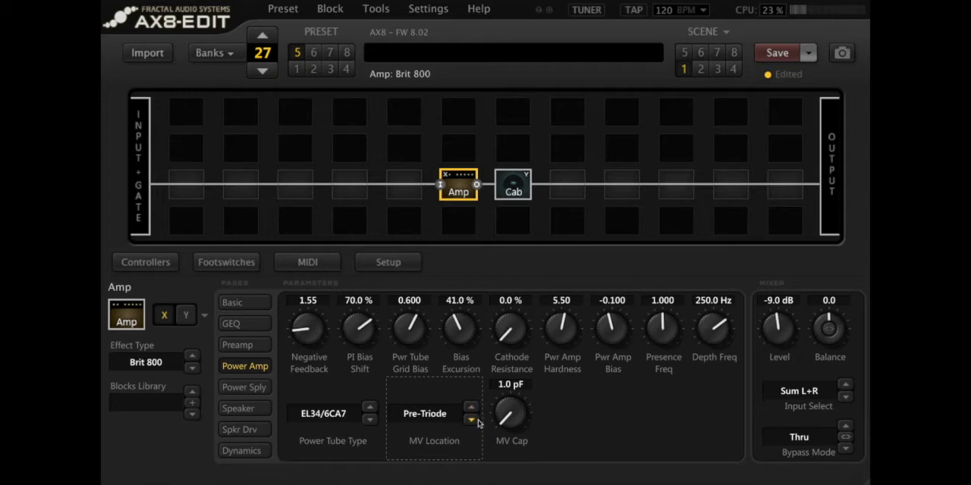
left_click(471, 408)
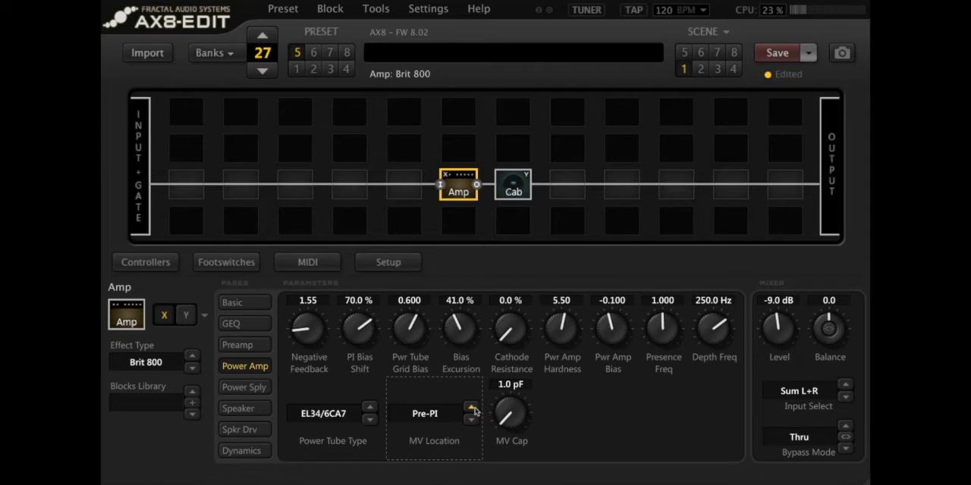
left_click(472, 408)
Step: Try the Preamp Bias at high and low extremes down to about -0.815, then set it to about 0.26
left_click(258, 350)
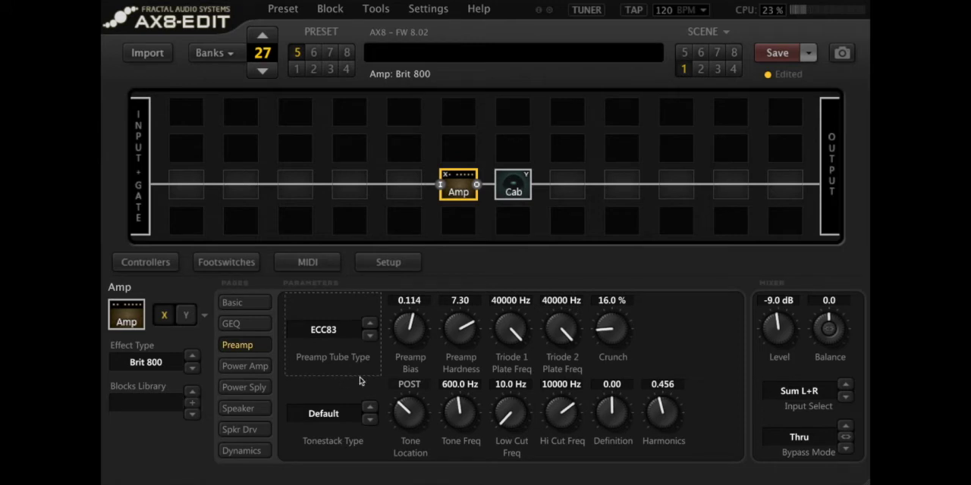
scroll(389, 332, "up", 1)
scroll(390, 333, "down", 1)
left_click_drag(400, 335, 406, 250)
left_click_drag(405, 321, 387, 455)
left_click_drag(409, 324, 377, 426)
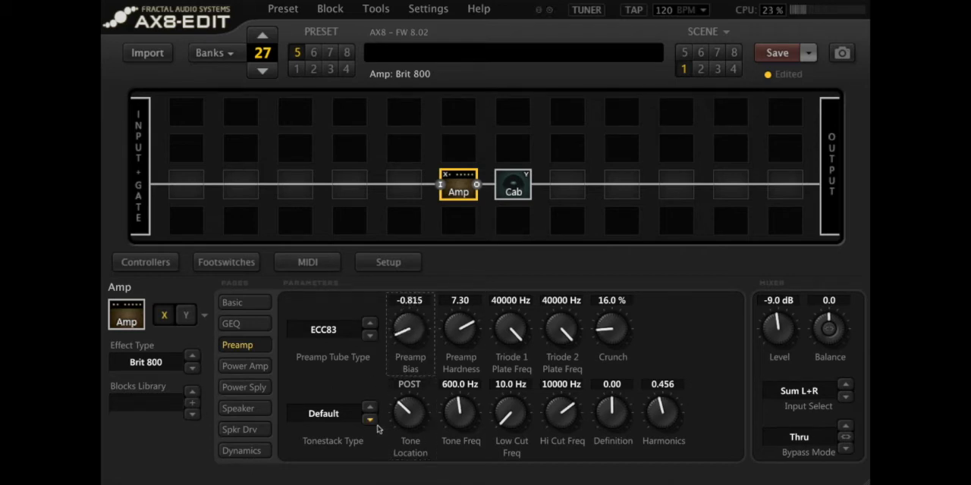
left_click_drag(406, 342, 437, 141)
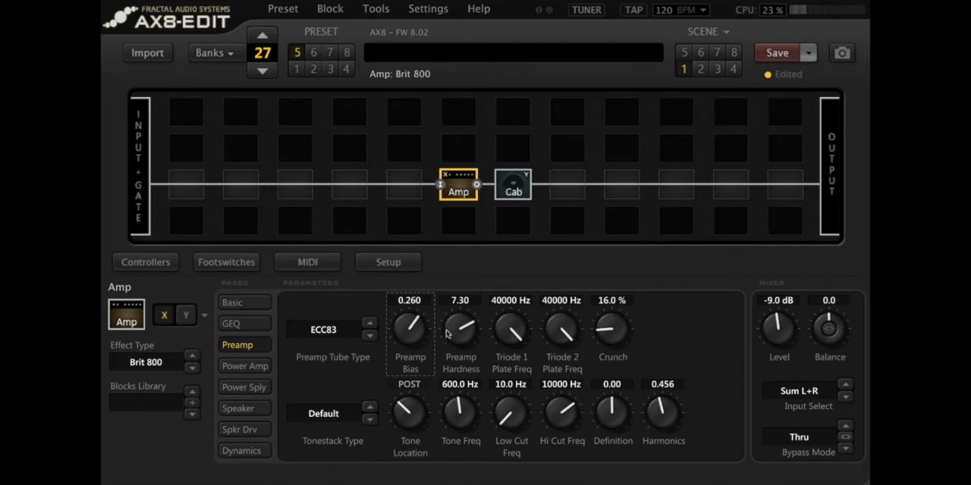
Step: Try the preamp's Tone Location at END and MID, then return it to POST
left_click(242, 305)
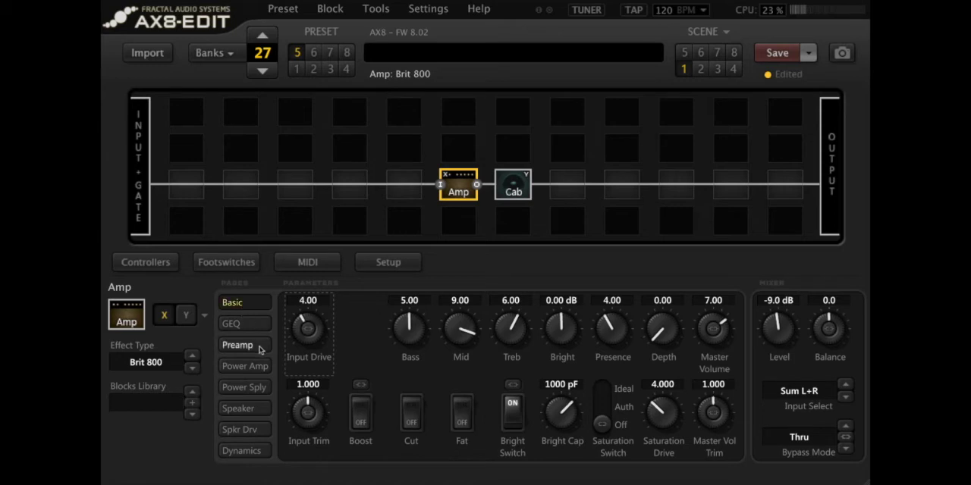
left_click(254, 369)
left_click(255, 347)
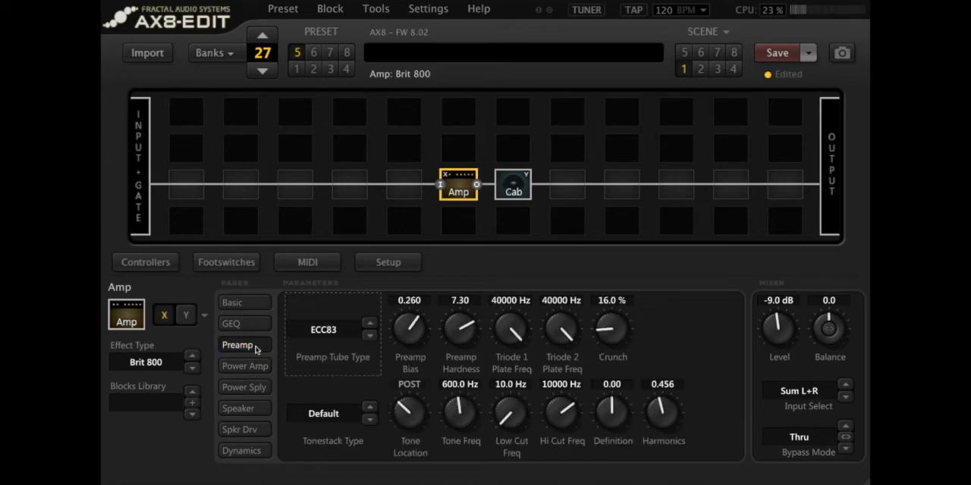
left_click_drag(405, 409, 450, 145)
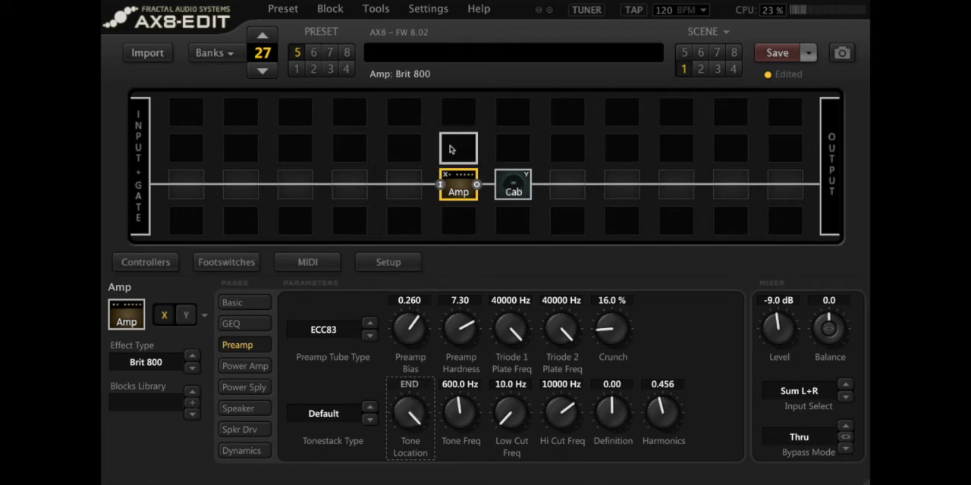
left_click_drag(405, 412, 407, 484)
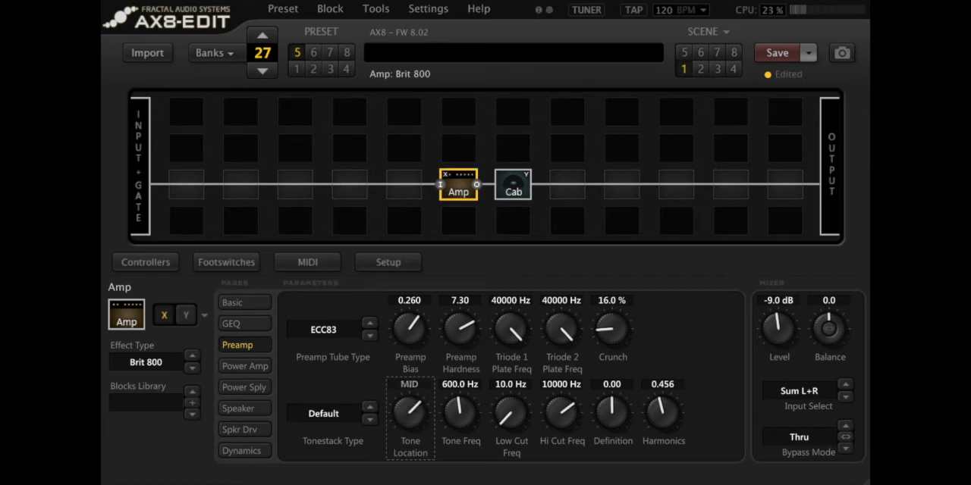
left_click_drag(410, 415, 386, 484)
Step: Try the preamp's Definition low and at about 7.32, then set it to 2
left_click(610, 410)
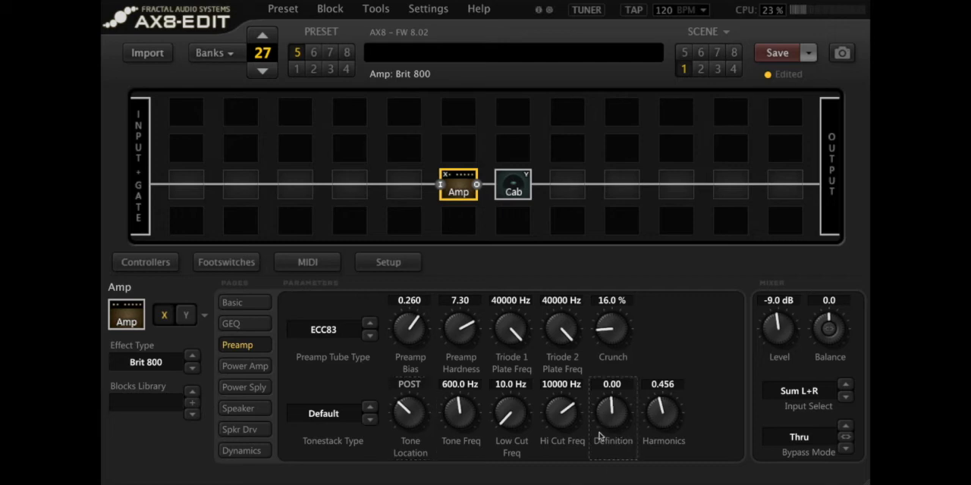
left_click_drag(599, 436, 599, 463)
left_click_drag(610, 421, 687, 237)
left_click_drag(601, 419, 629, 309)
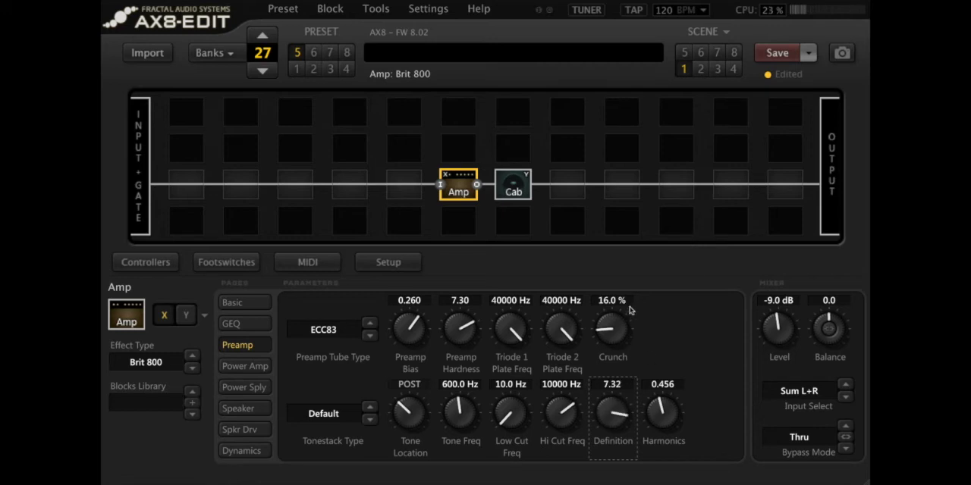
double_click(618, 386)
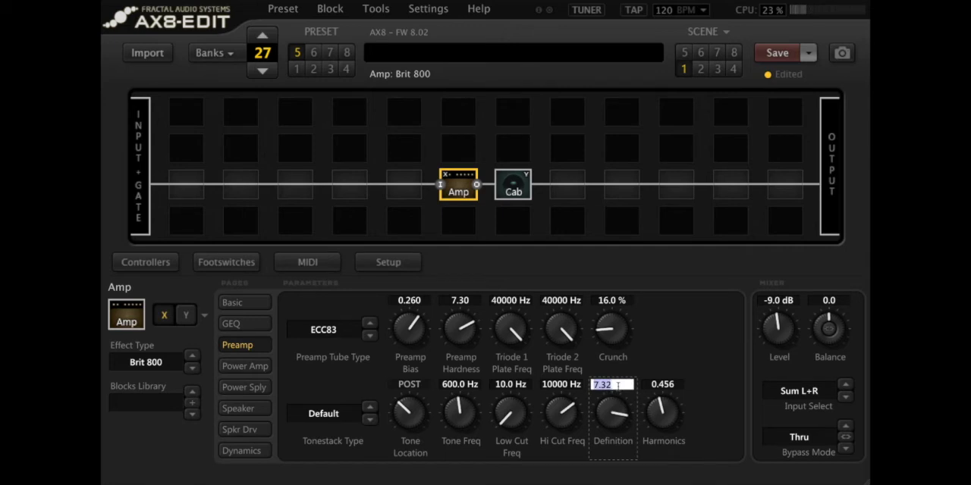
type("2")
key("Return")
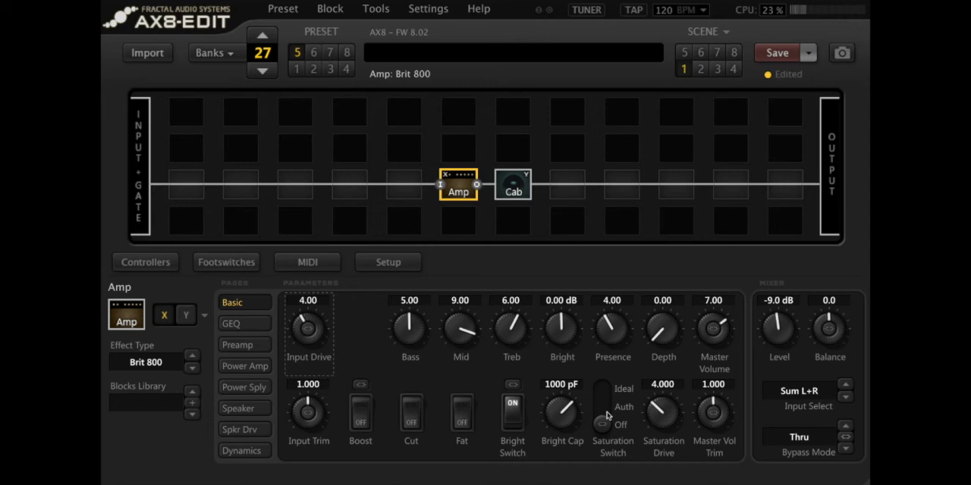
Step: Set the basic Saturation Switch to Ideal and raise the Saturation Drive to about 9.17
left_click_drag(605, 422, 606, 365)
left_click_drag(653, 407, 691, 202)
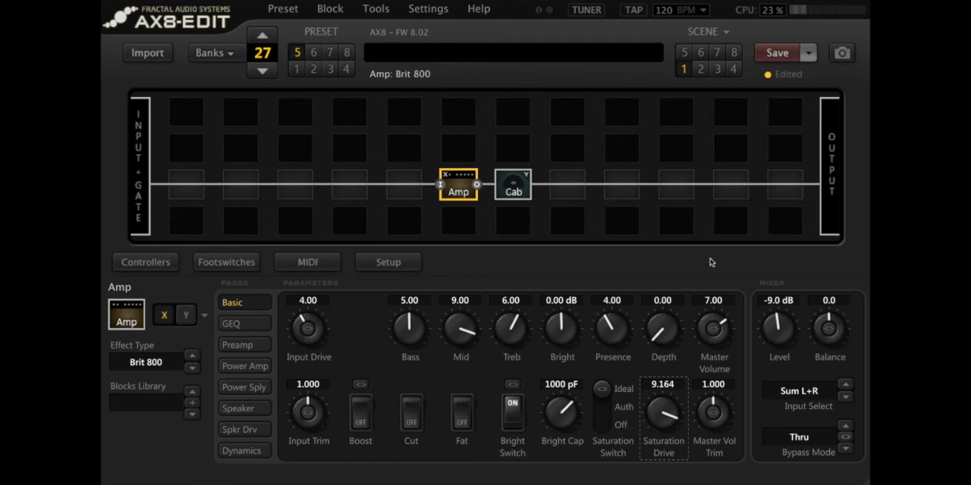
scroll(672, 394, "up", 1)
Step: Change the power amp's Power Tube Type to 6550
left_click(258, 369)
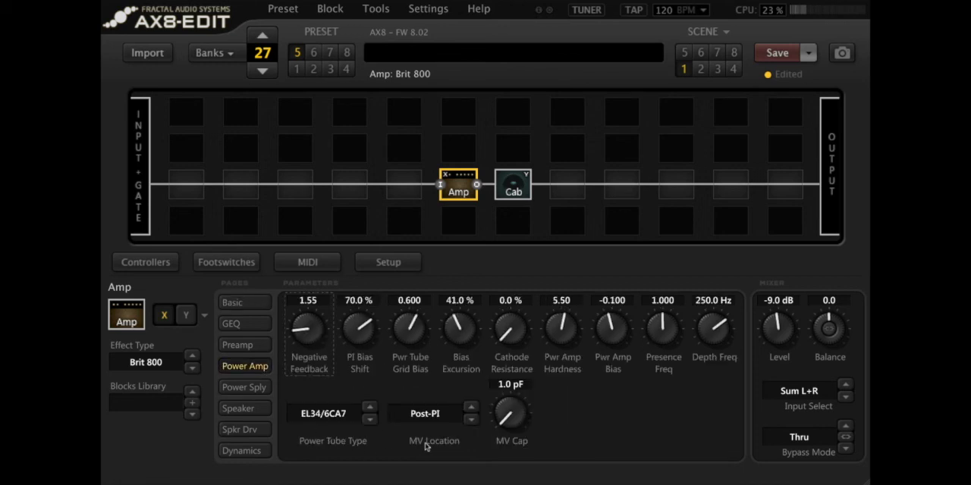
left_click(336, 415)
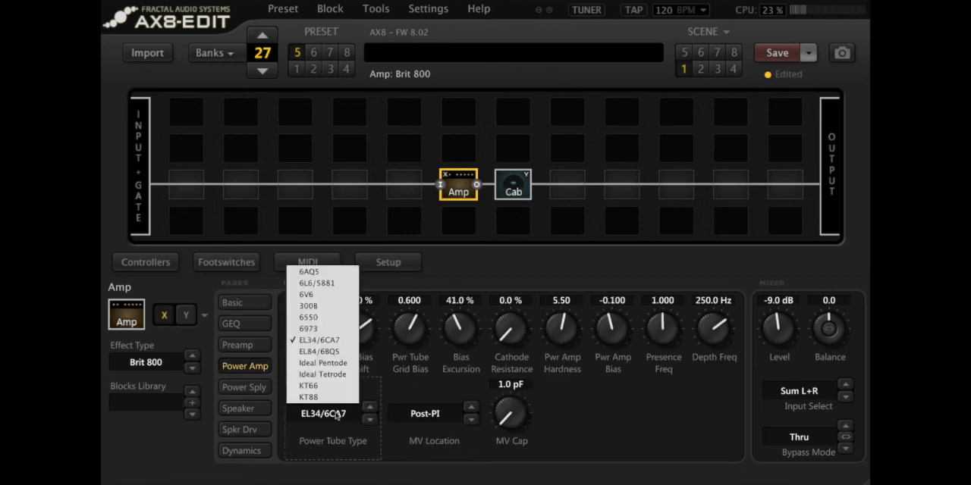
left_click(327, 318)
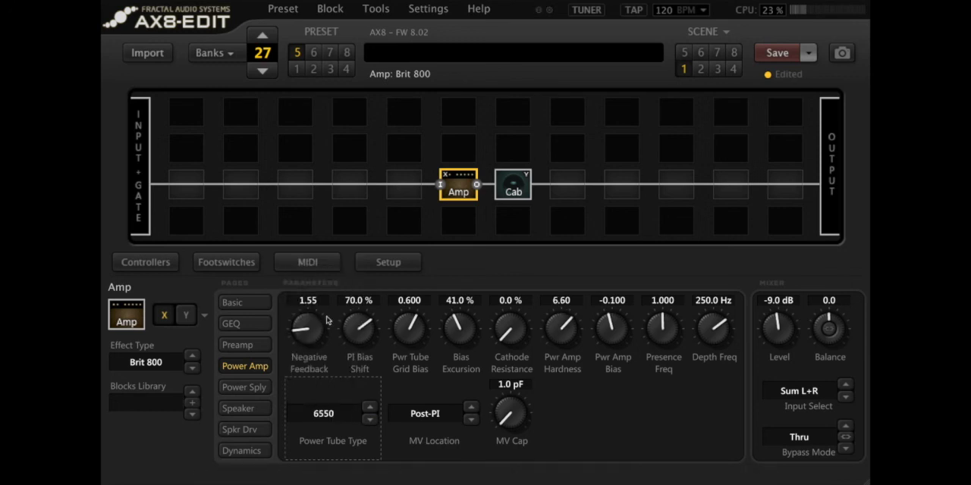
left_click_drag(310, 298, 310, 291)
Step: Lower the Saturation Drive to about 3.15 and change the preamp's Tonestack Type to Plexi
left_click(232, 302)
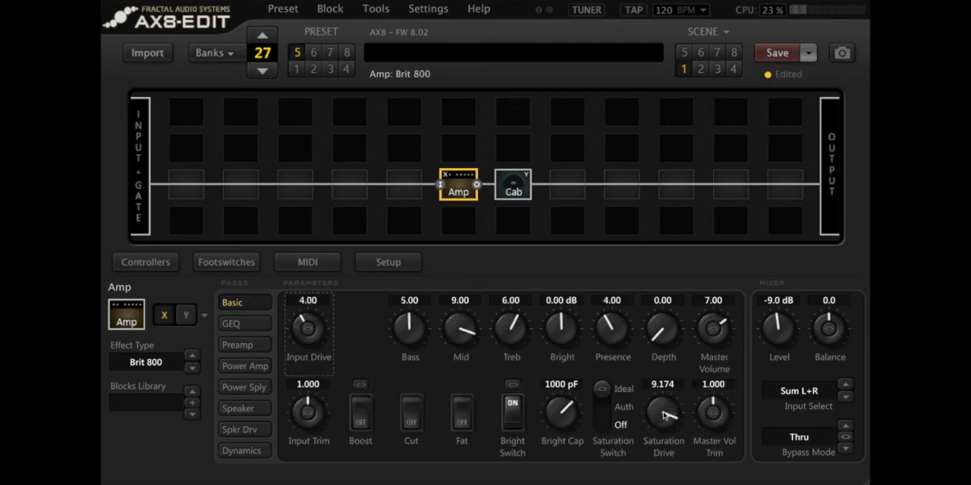
left_click_drag(663, 412, 657, 466)
left_click(250, 347)
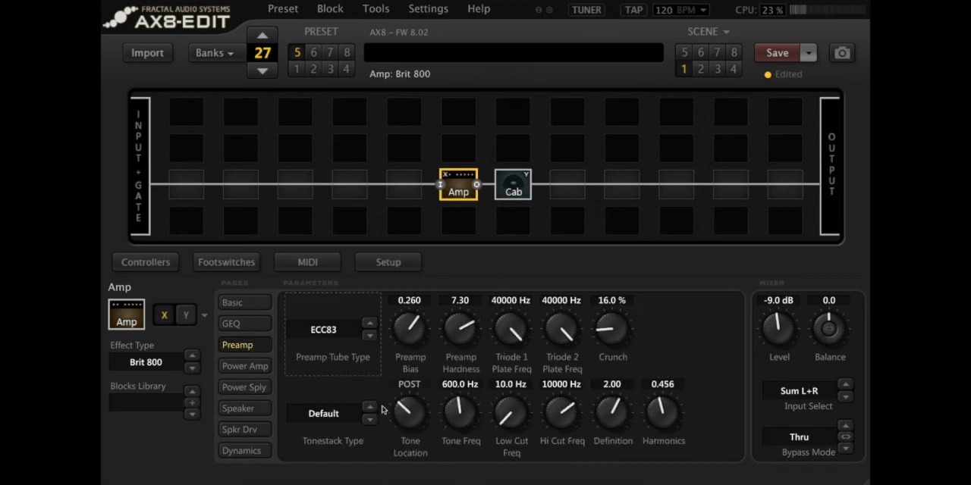
left_click(324, 416)
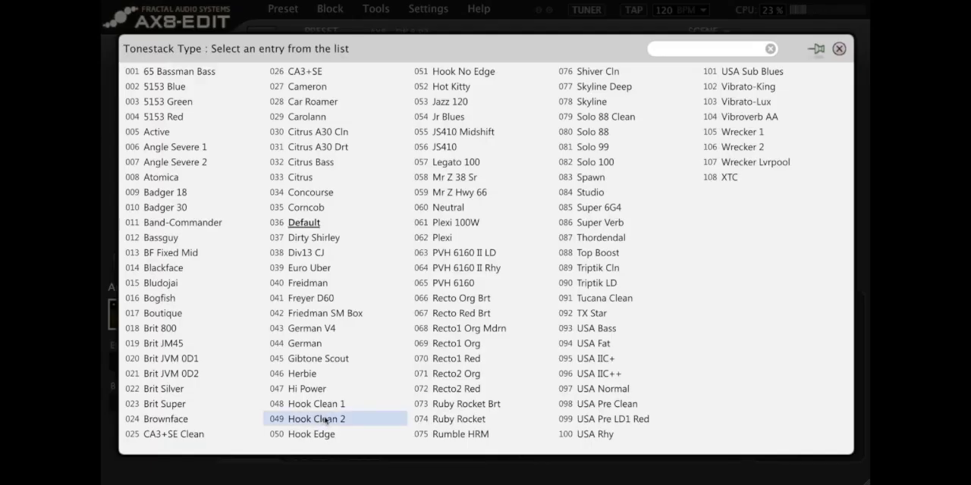
left_click(450, 240)
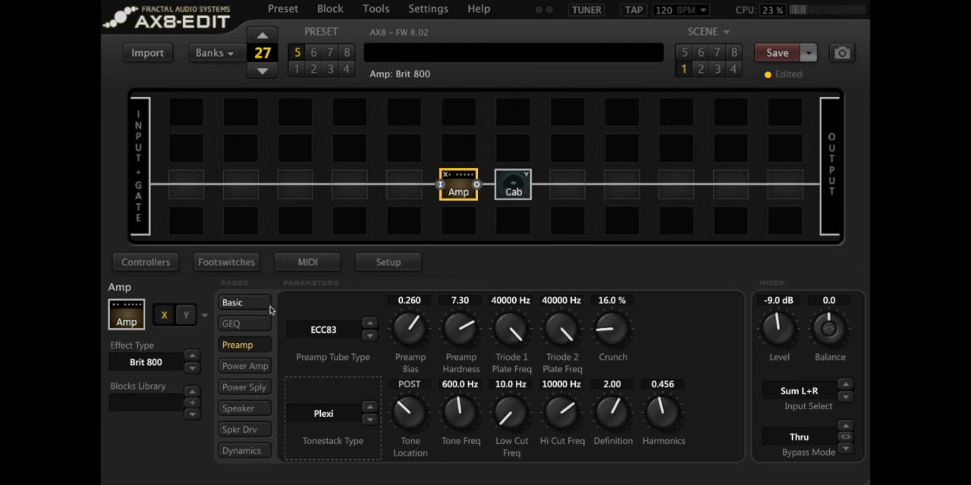
Step: Reduce the basic Bass setting to 3 and then to 2
left_click(232, 302)
left_click(400, 302)
type("3")
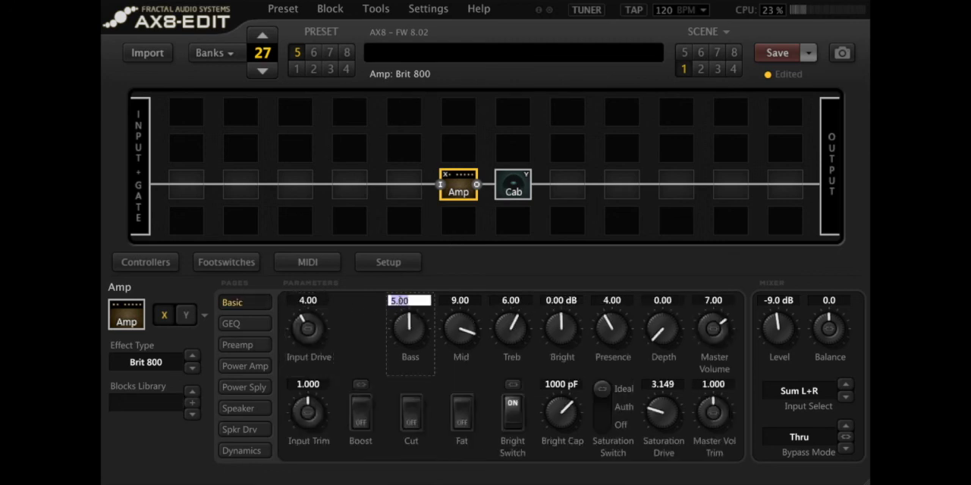
key("Return")
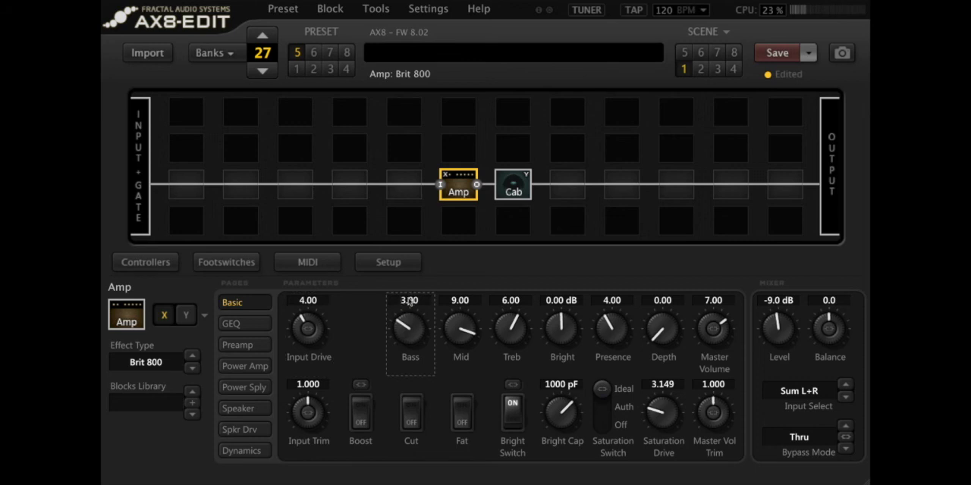
left_click(409, 301)
type("2")
key("Return")
Step: Raise the power supply's Supply Sag to about 4.80
left_click(261, 387)
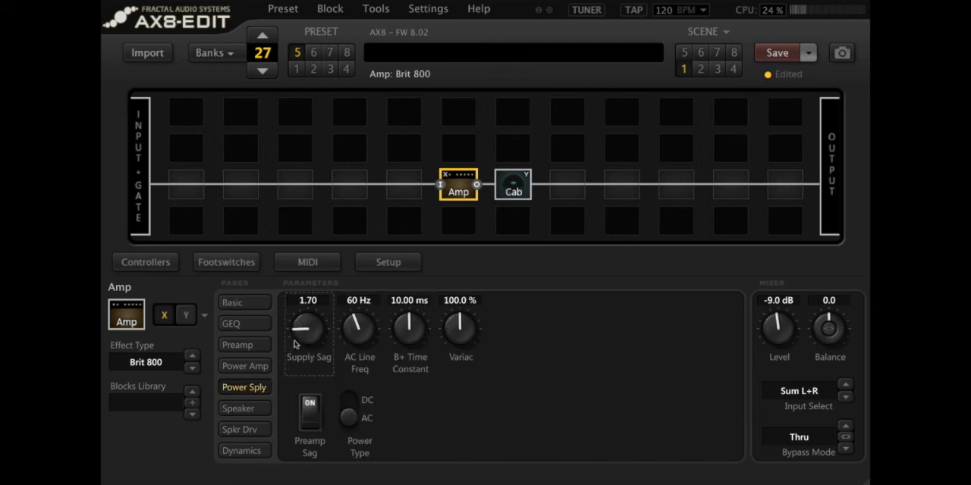
left_click_drag(294, 344, 329, 220)
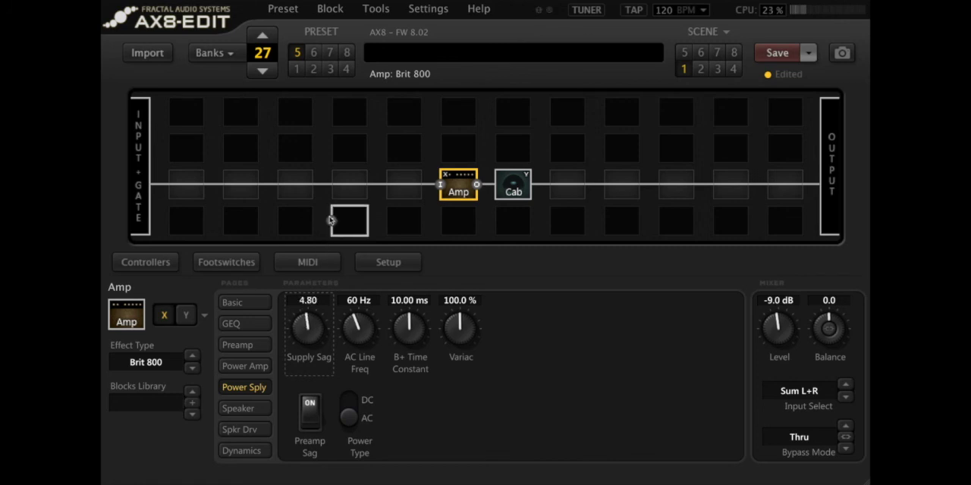